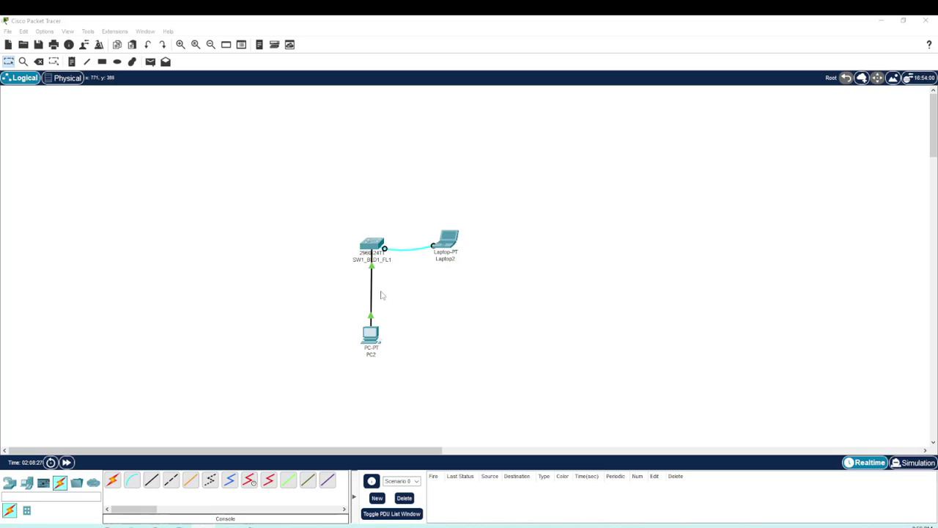
Step: Give PC2 static IP 192.168.1.15, mask 255.255.255.0 and default gateway 192.168.1.1
{"action": "left_click", "coordinate": [373, 334]}
{"action": "left_click", "coordinate": [373, 334]}
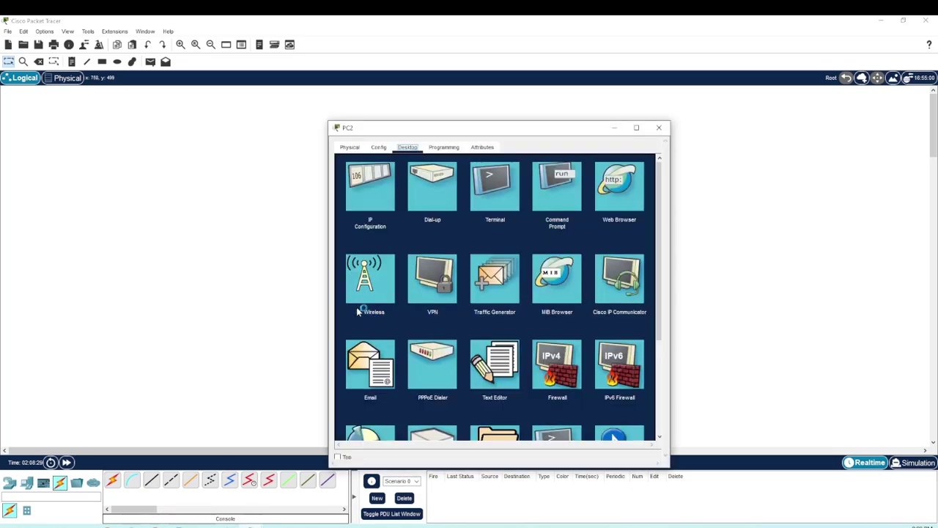
{"action": "left_click", "coordinate": [368, 185]}
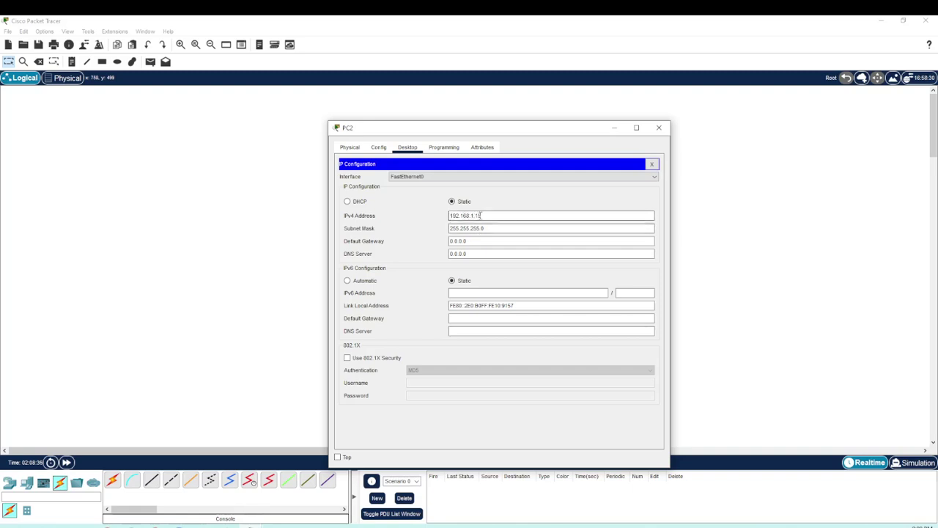
{"action": "left_click_drag", "start_coordinate": [448, 228], "coordinate": [492, 230]}
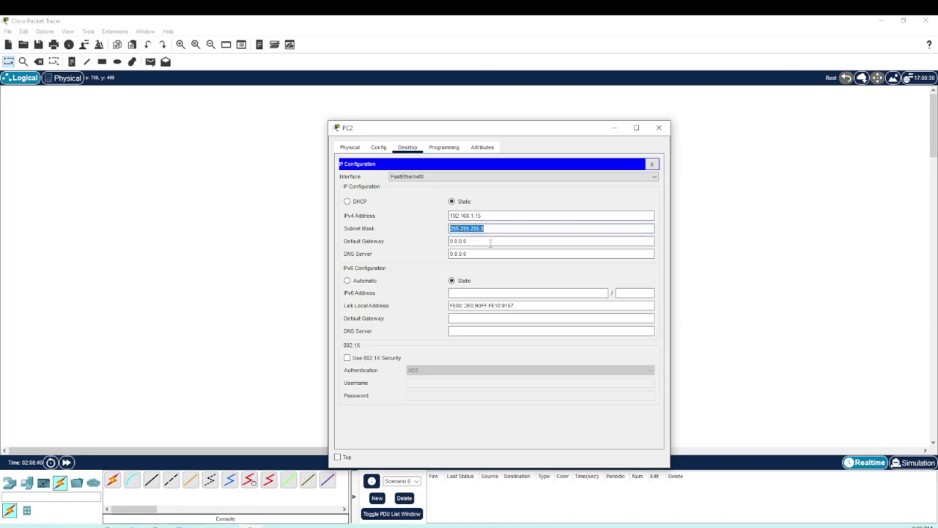
{"action": "left_click", "coordinate": [490, 242]}
{"action": "left_click_drag", "start_coordinate": [490, 242], "coordinate": [444, 243]}
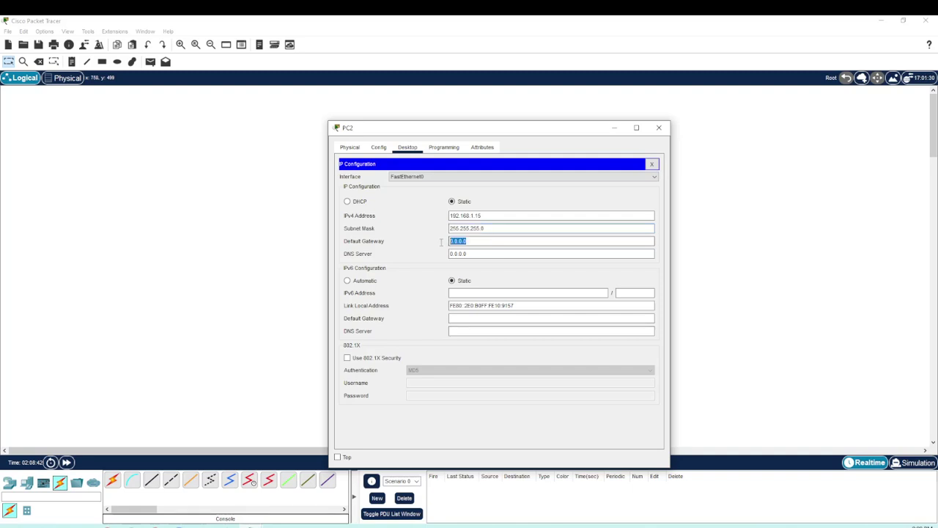
{"action": "type", "text": "192.168.1.1"}
Step: Close PC2's IP Configuration panel and its device window
{"action": "left_click", "coordinate": [653, 164]}
{"action": "left_click", "coordinate": [356, 188]}
{"action": "left_click", "coordinate": [652, 165]}
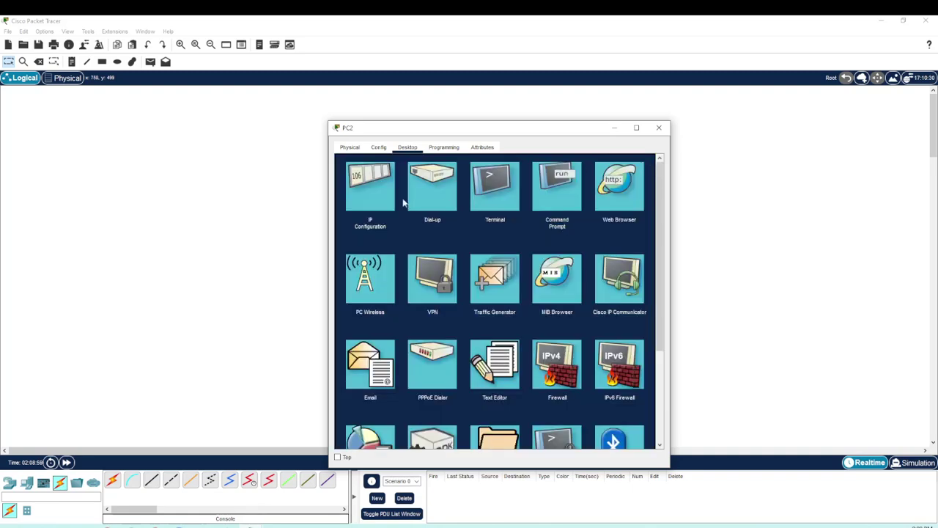
{"action": "left_click", "coordinate": [666, 130]}
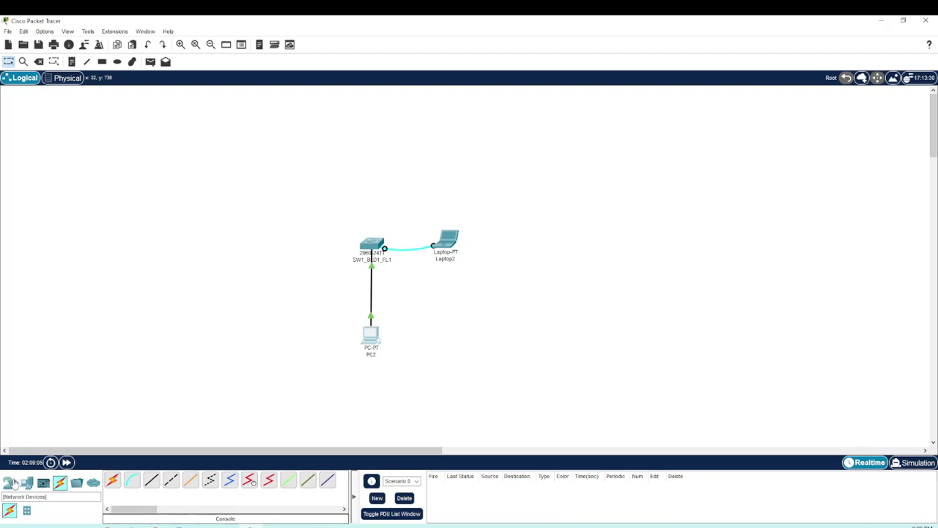
Step: Place an ISR4331 router, Router7, on the canvas above the switch
{"action": "left_click", "coordinate": [9, 482]}
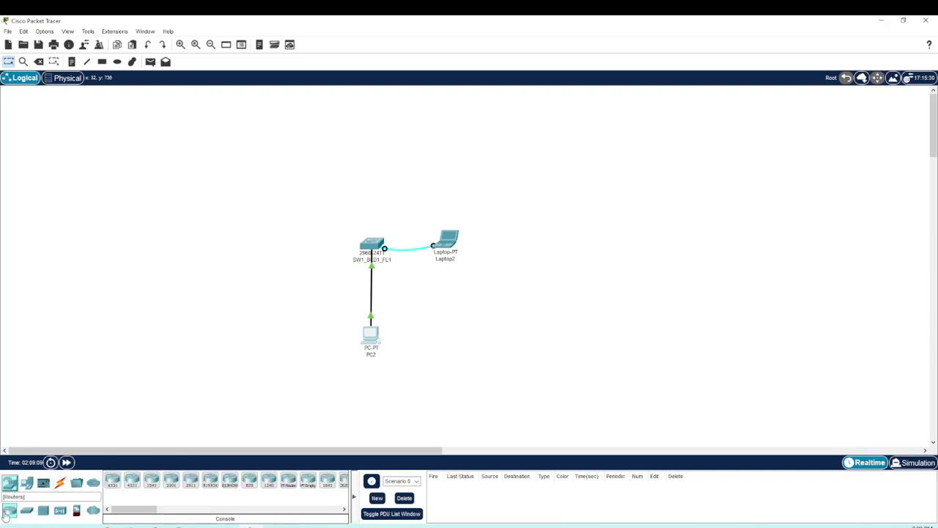
{"action": "left_click_drag", "start_coordinate": [117, 481], "coordinate": [375, 183]}
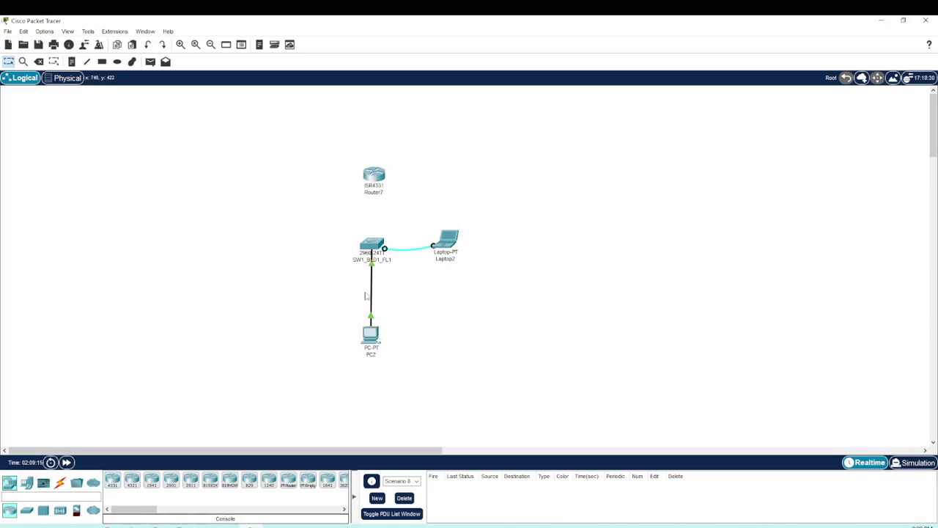
{"action": "left_click", "coordinate": [60, 487]}
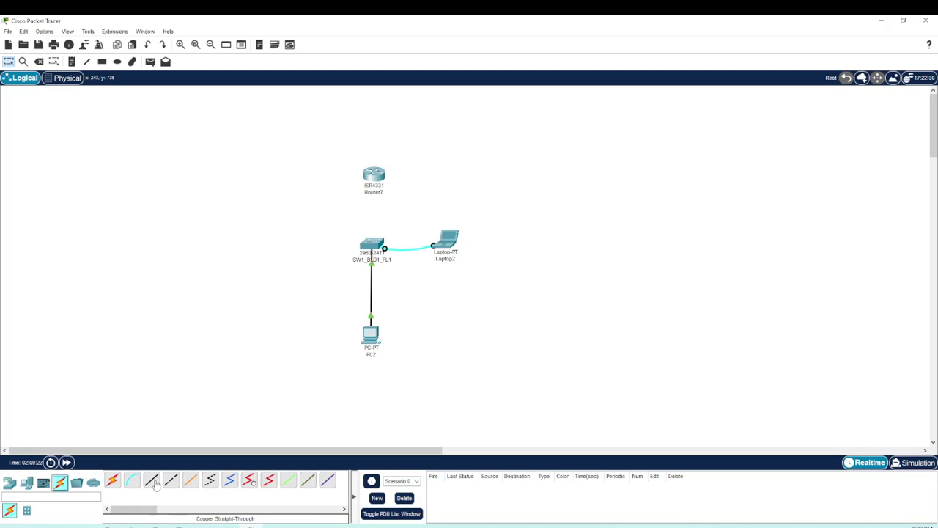
Step: Cable switch GigabitEthernet0/1 to Router7 GigabitEthernet0/0/0 with copper straight-through; move Laptop2 beside Router7
{"action": "left_click", "coordinate": [151, 484]}
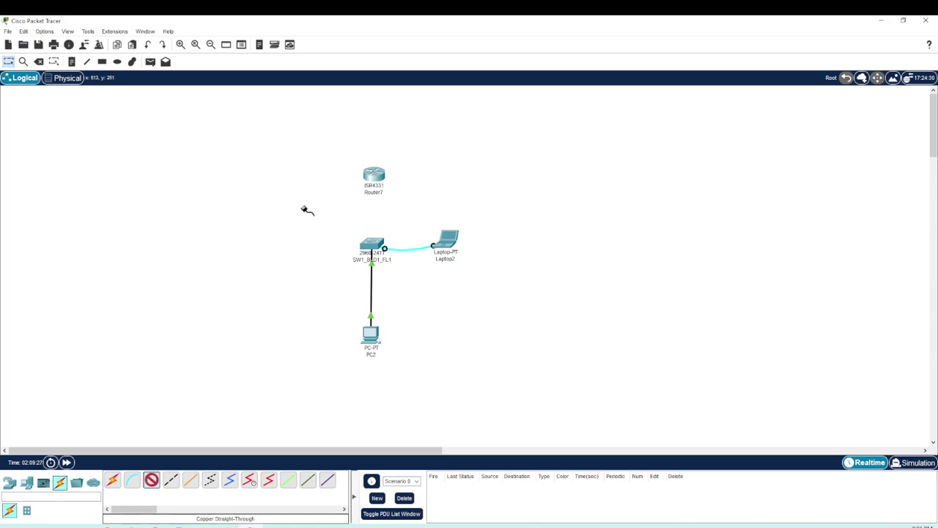
{"action": "left_click", "coordinate": [377, 245]}
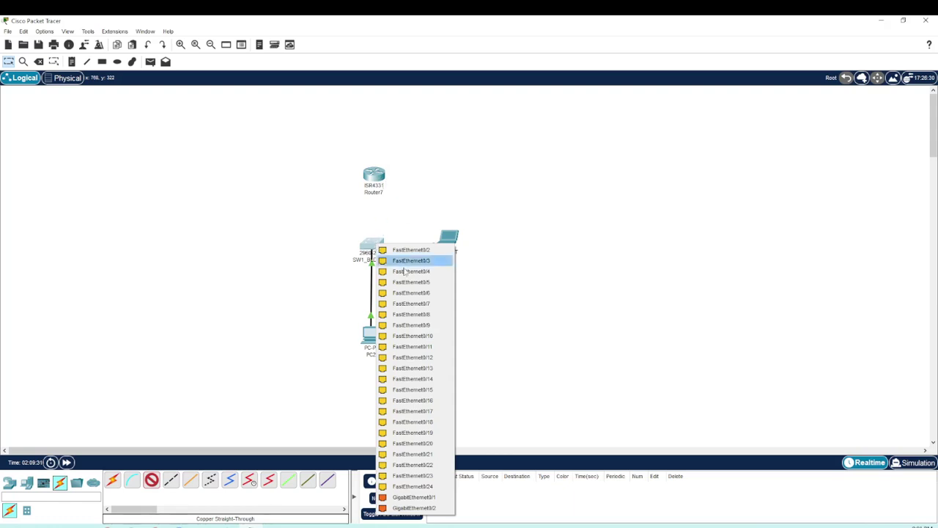
{"action": "left_click", "coordinate": [407, 497]}
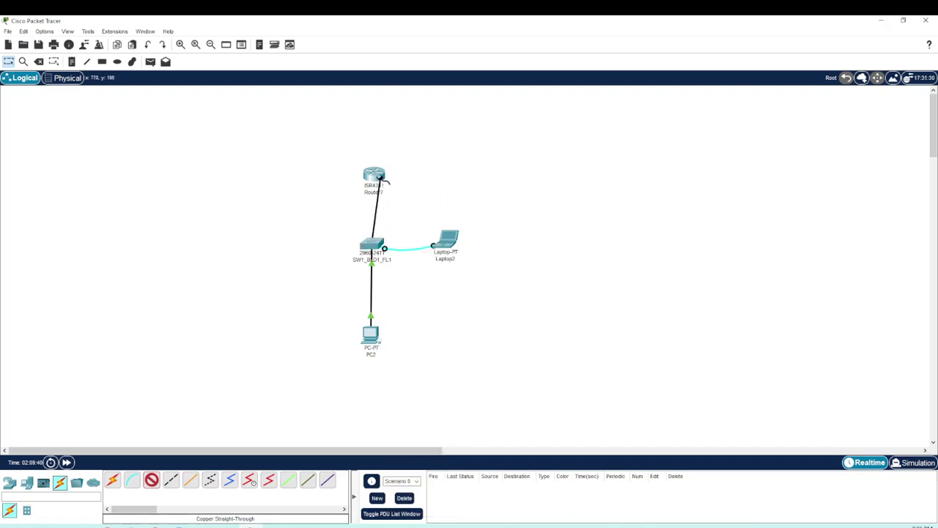
{"action": "left_click", "coordinate": [374, 174]}
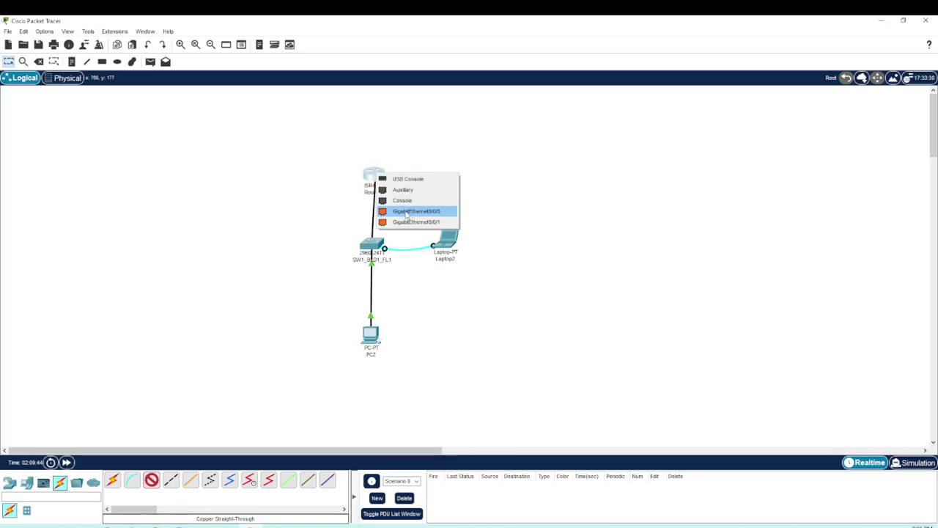
{"action": "left_click", "coordinate": [407, 213]}
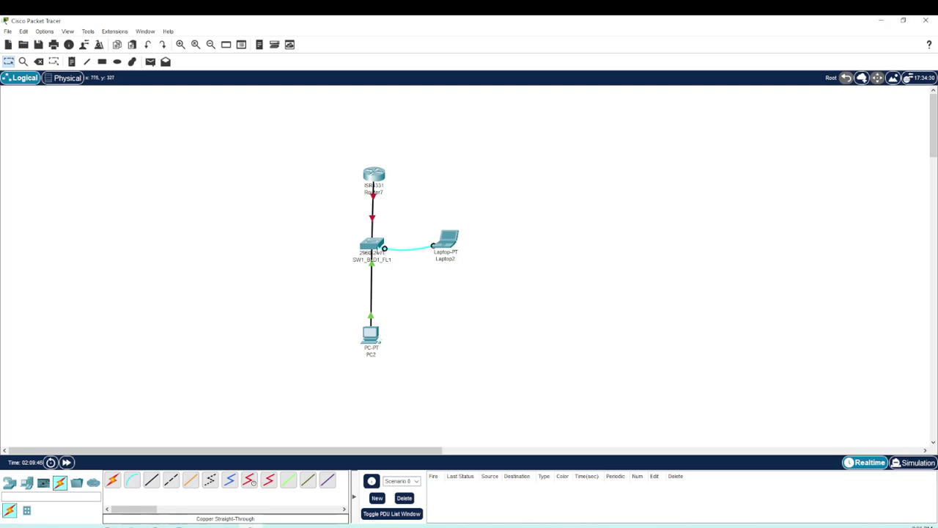
{"action": "left_click_drag", "start_coordinate": [444, 251], "coordinate": [461, 179]}
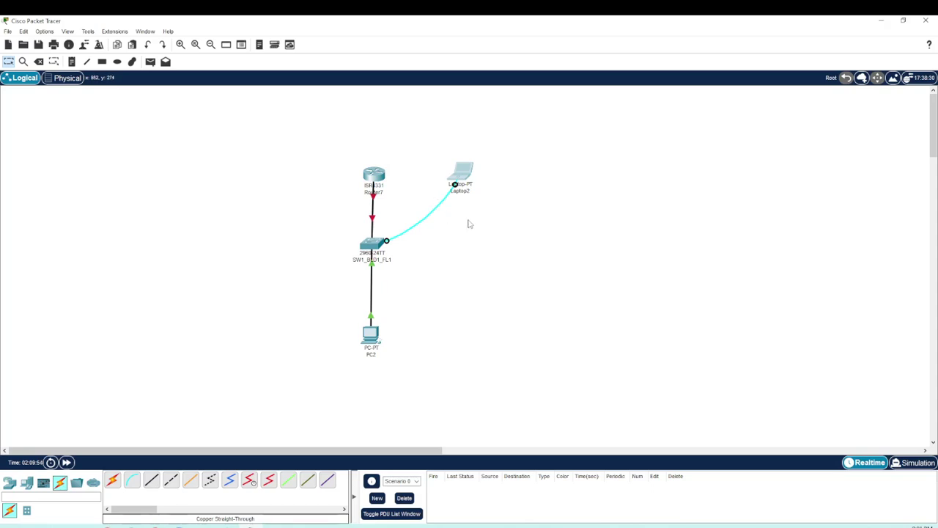
{"action": "left_click", "coordinate": [374, 174]}
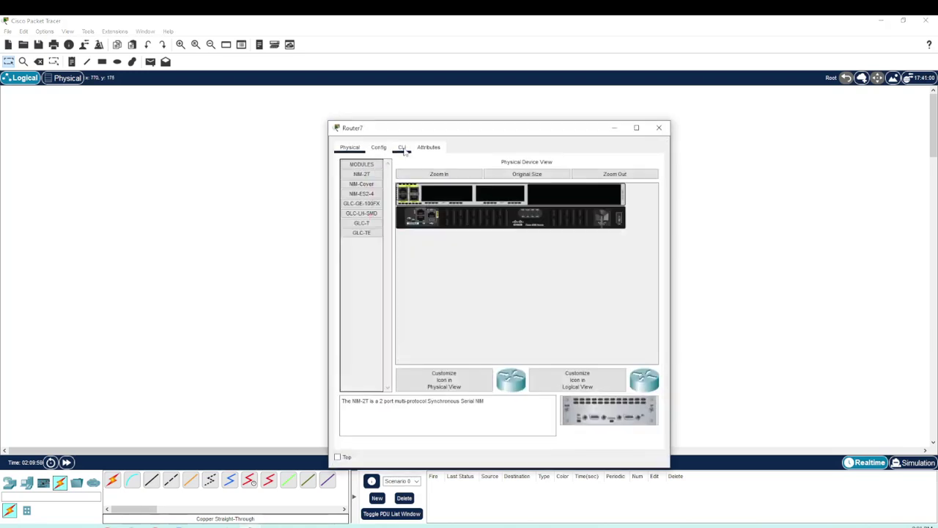
{"action": "left_click", "coordinate": [403, 148]}
{"action": "left_click_drag", "start_coordinate": [446, 136], "coordinate": [172, 103]}
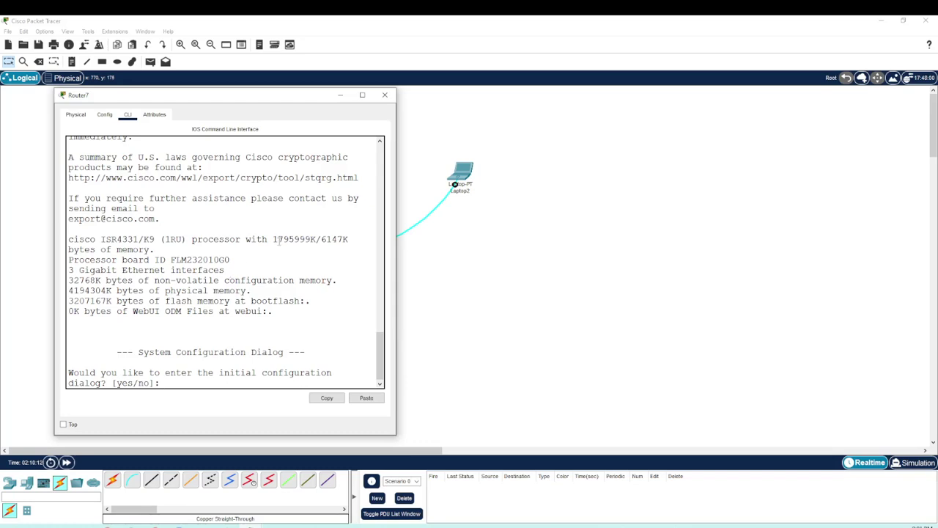
{"action": "left_click", "coordinate": [387, 97]}
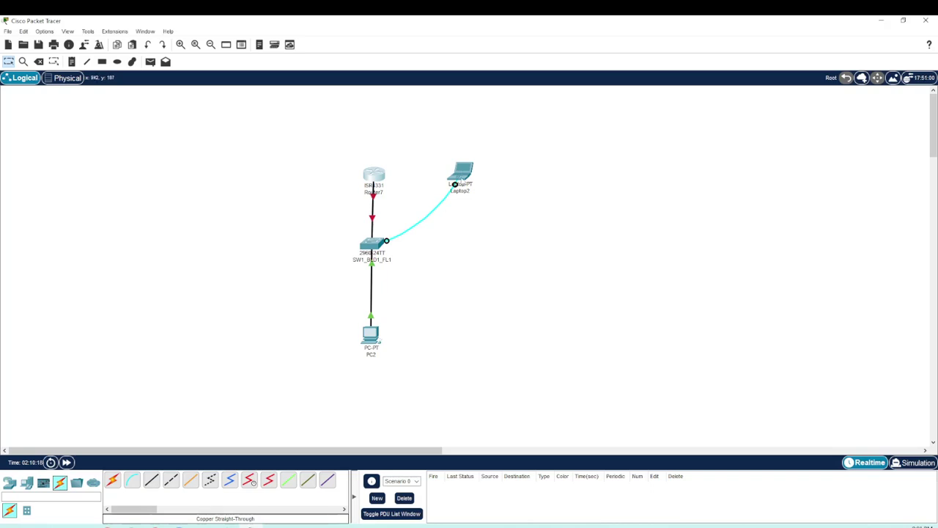
Step: Console-cable Laptop2's RS 232 port to Router7's Console port, then bring up Laptop2's window
{"action": "mouse_move", "coordinate": [454, 184]}
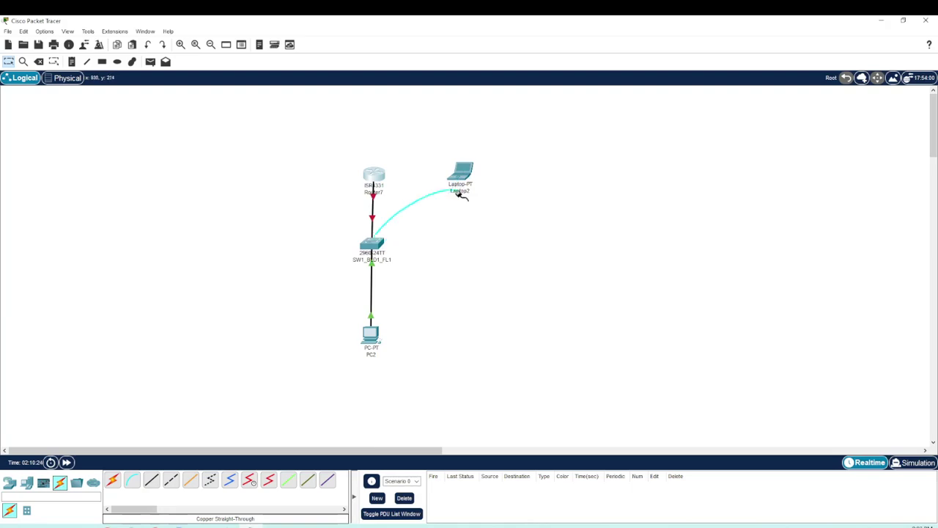
{"action": "left_click", "coordinate": [462, 171]}
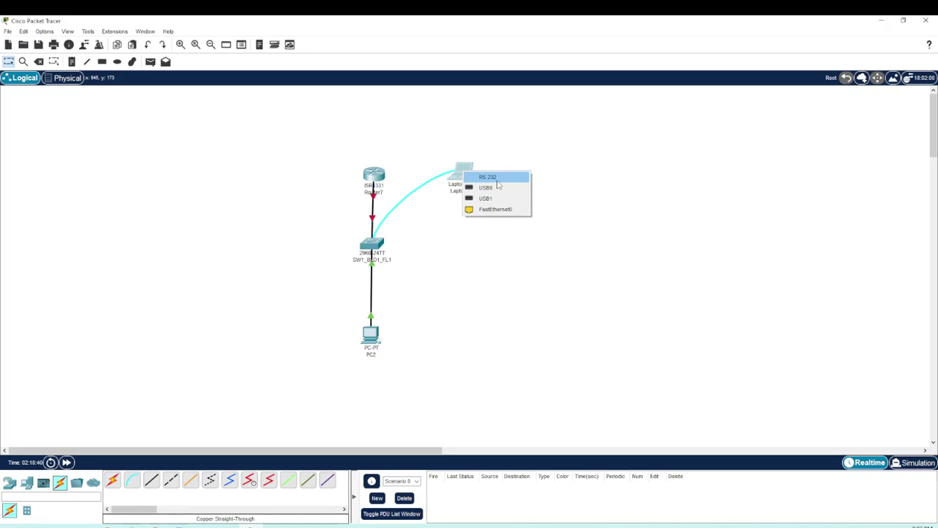
{"action": "left_click", "coordinate": [498, 178]}
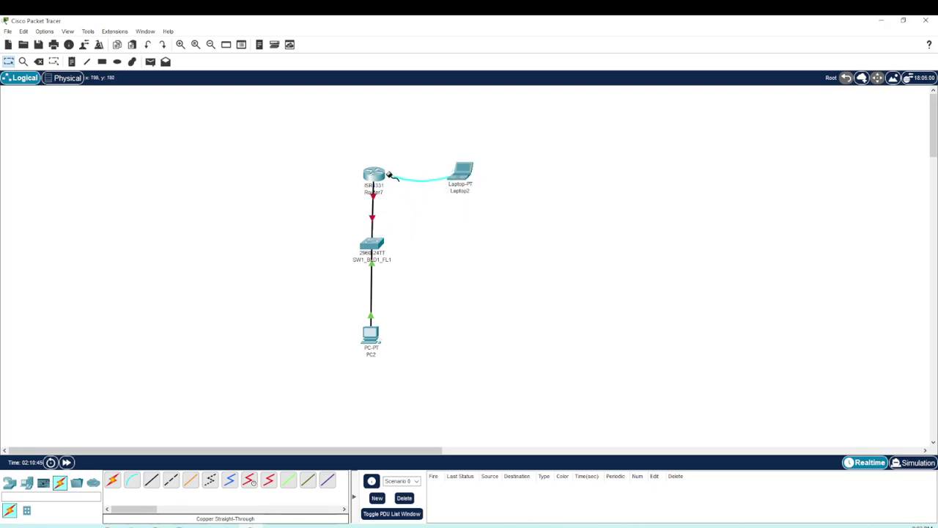
{"action": "left_click", "coordinate": [377, 176]}
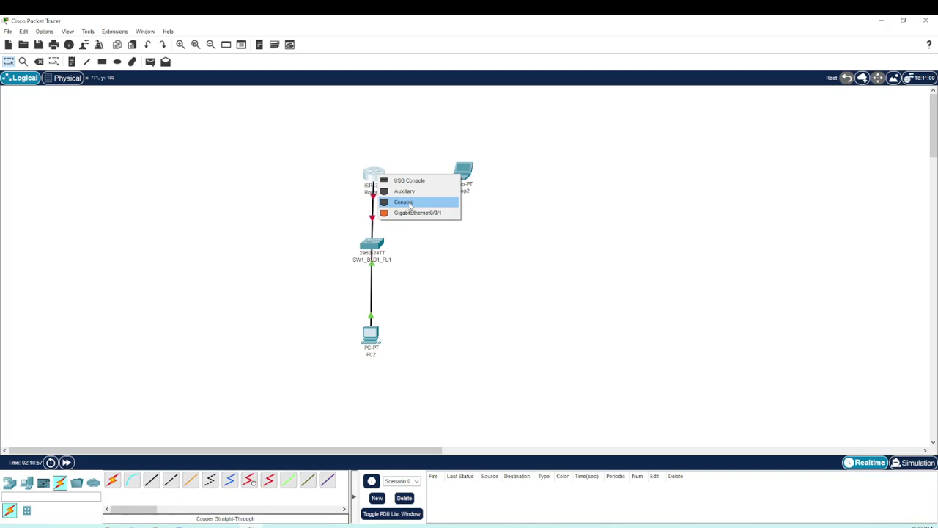
{"action": "left_click", "coordinate": [410, 202]}
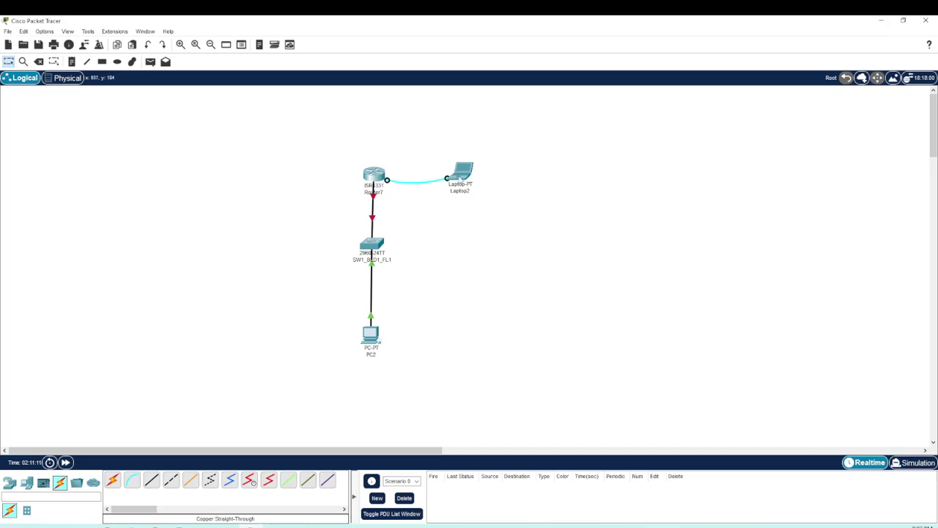
{"action": "left_click", "coordinate": [464, 176]}
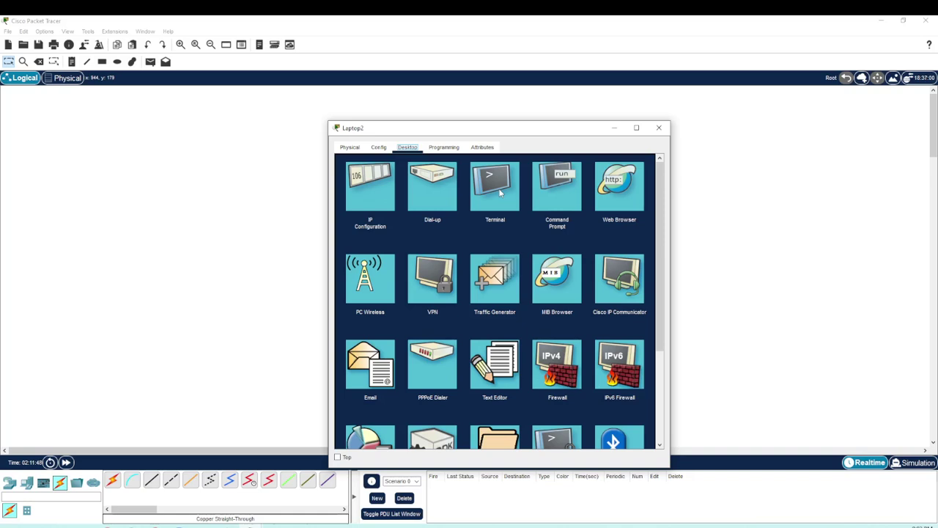
Step: Start Laptop2's Terminal with the default 9600 baud, 8 data bits, no parity, 1 stop bit
{"action": "left_click", "coordinate": [500, 192]}
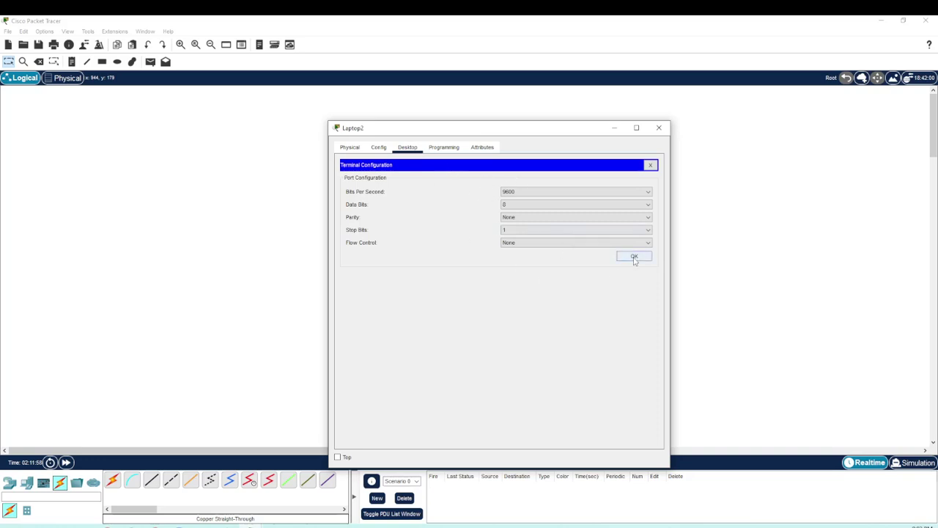
{"action": "left_click", "coordinate": [635, 257]}
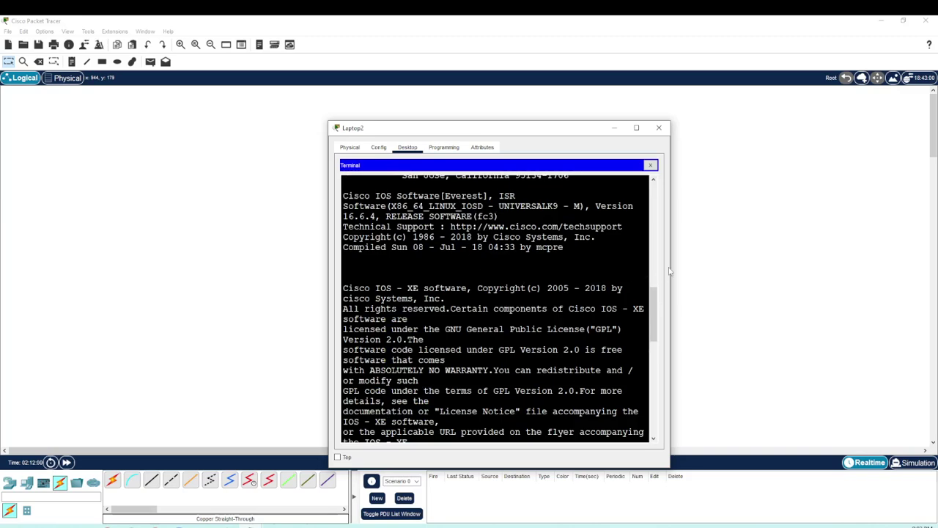
Step: Enlarge the Laptop2 window, answer 'no' to the initial configuration dialog, and reach Router>
{"action": "left_click_drag", "start_coordinate": [669, 269], "coordinate": [821, 268]}
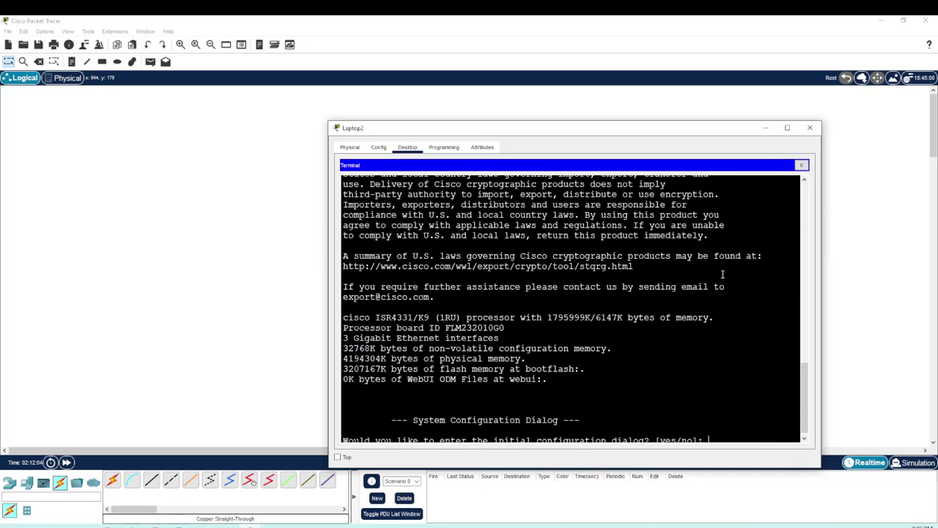
{"action": "left_click_drag", "start_coordinate": [650, 138], "coordinate": [668, 99]}
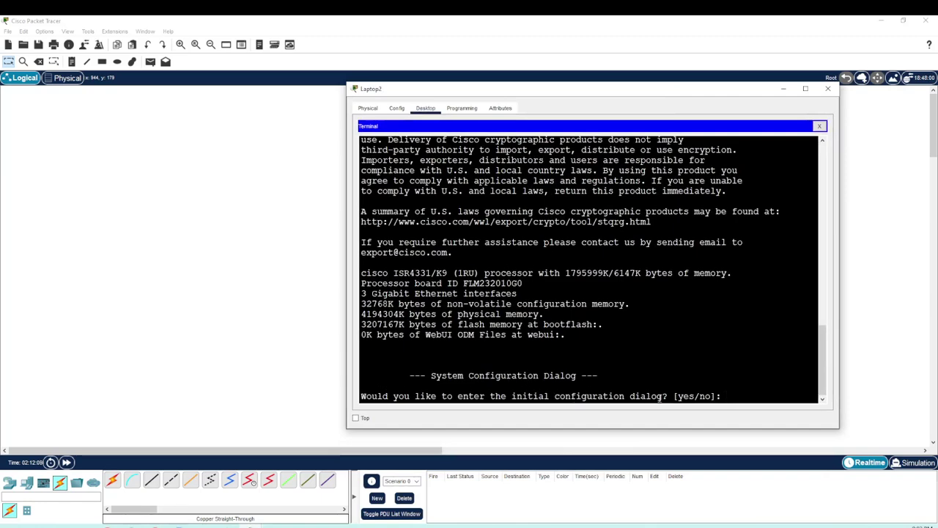
{"action": "type", "text": "n"}
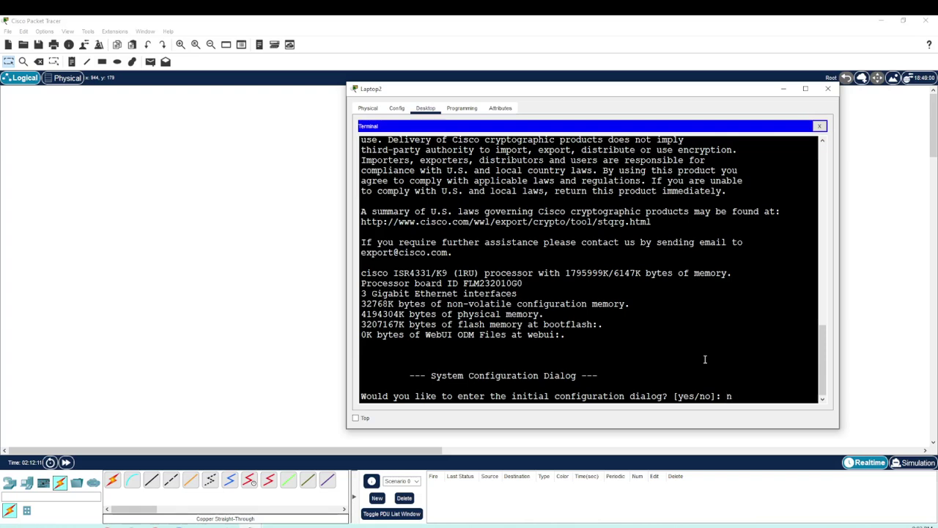
{"action": "type", "text": "o"}
{"action": "key", "text": "Return"}
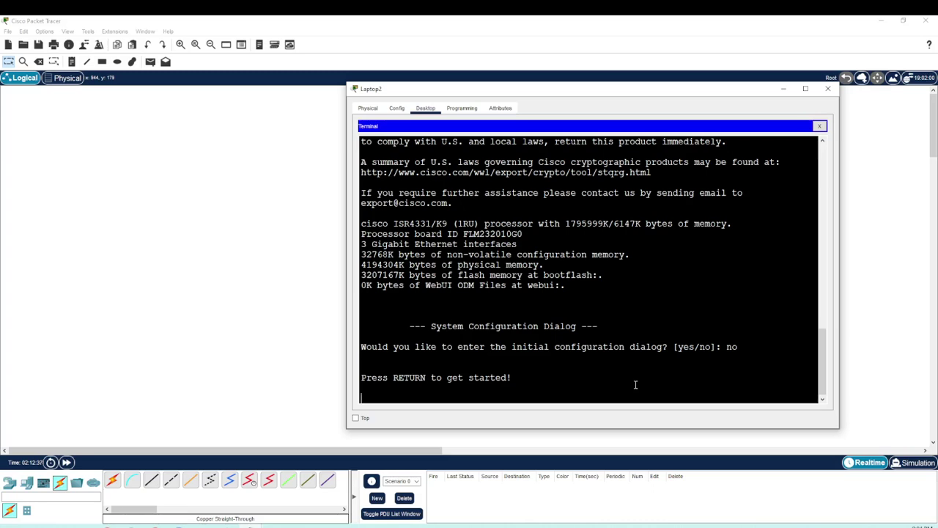
{"action": "key", "text": "Return"}
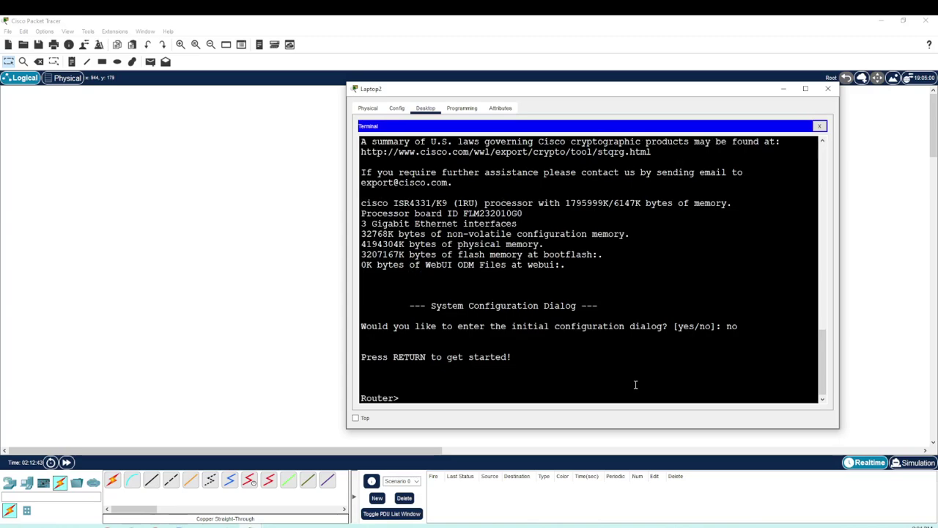
Step: Run enable at Router> to reach Router#, erasing the typed user/privileged exec notes
{"action": "type", "text": "user exec"}
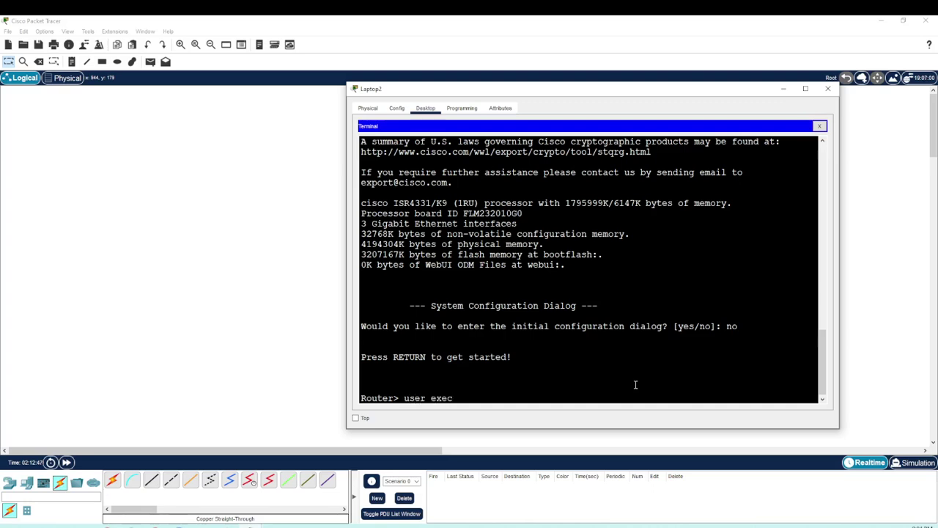
{"action": "type", "text": " = view only"}
{"action": "key", "text": "BackSpace"}
{"action": "key", "text": "BackSpace"}
{"action": "key", "text": "BackSpace"}
{"action": "key", "text": "BackSpace"}
{"action": "key", "text": "BackSpace"}
{"action": "key", "text": "BackSpace"}
{"action": "key", "text": "BackSpace"}
{"action": "key", "text": "BackSpace"}
{"action": "key", "text": "BackSpace"}
{"action": "key", "text": "BackSpace"}
{"action": "key", "text": "BackSpace"}
{"action": "key", "text": "BackSpace"}
{"action": "key", "text": "BackSpace"}
{"action": "key", "text": "BackSpace"}
{"action": "key", "text": "BackSpace"}
{"action": "key", "text": "BackSpace"}
{"action": "key", "text": "BackSpace"}
{"action": "key", "text": "BackSpace"}
{"action": "key", "text": "BackSpace"}
{"action": "key", "text": "BackSpace"}
{"action": "type", "text": "enable"}
{"action": "key", "text": "Return"}
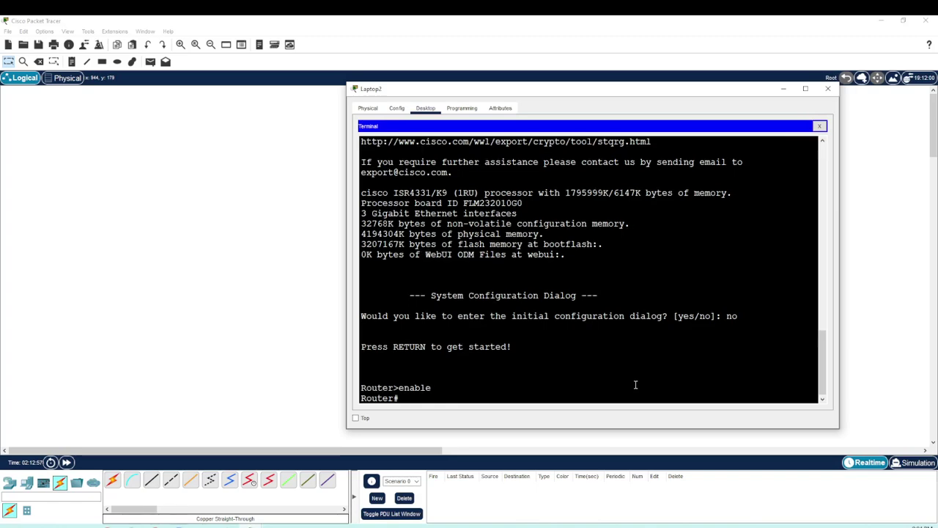
{"action": "type", "text": "priv ex"}
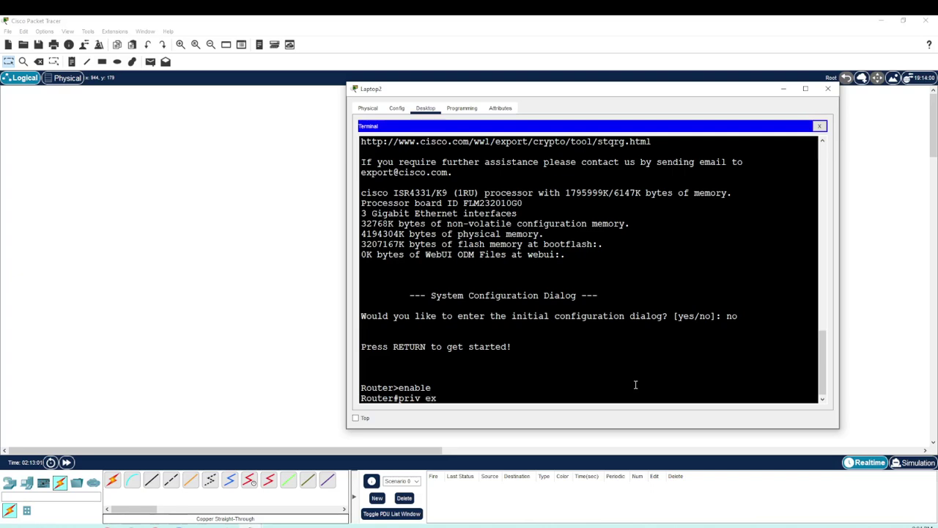
{"action": "type", "text": "ec = admin"}
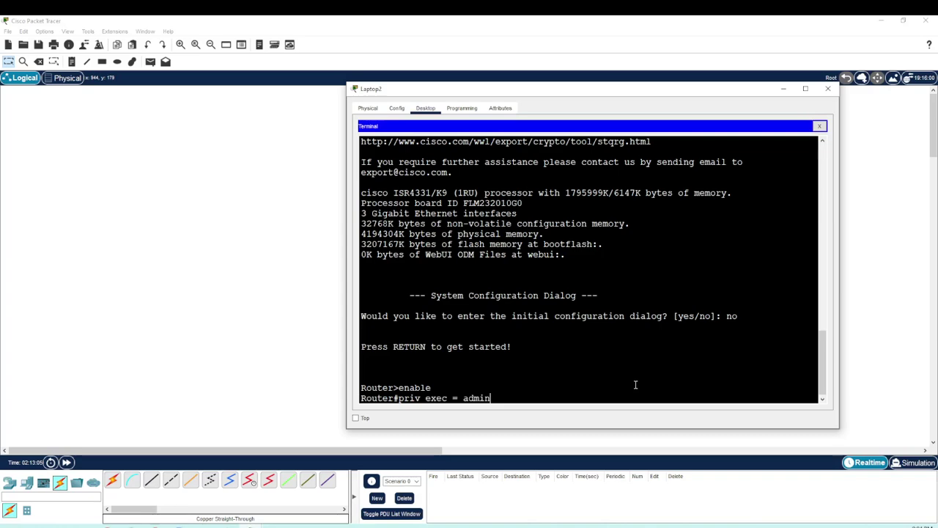
{"action": "key", "text": "BackSpace"}
{"action": "key", "text": "BackSpace"}
{"action": "key", "text": "BackSpace"}
{"action": "key", "text": "BackSpace"}
{"action": "key", "text": "BackSpace"}
{"action": "key", "text": "BackSpace"}
{"action": "key", "text": "BackSpace"}
{"action": "key", "text": "BackSpace"}
{"action": "key", "text": "BackSpace"}
{"action": "key", "text": "BackSpace"}
{"action": "key", "text": "BackSpace"}
{"action": "key", "text": "BackSpace"}
{"action": "key", "text": "BackSpace"}
{"action": "key", "text": "BackSpace"}
{"action": "key", "text": "BackSpace"}
{"action": "key", "text": "BackSpace"}
{"action": "key", "text": "BackSpace"}
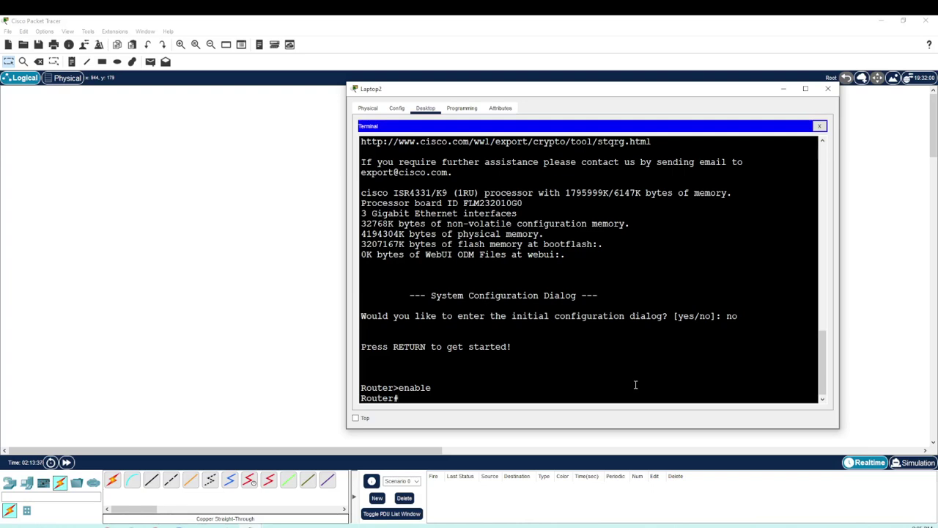
Step: Enter 'configure terminal' at Router# to get the Router(config)# prompt
{"action": "type", "text": "config"}
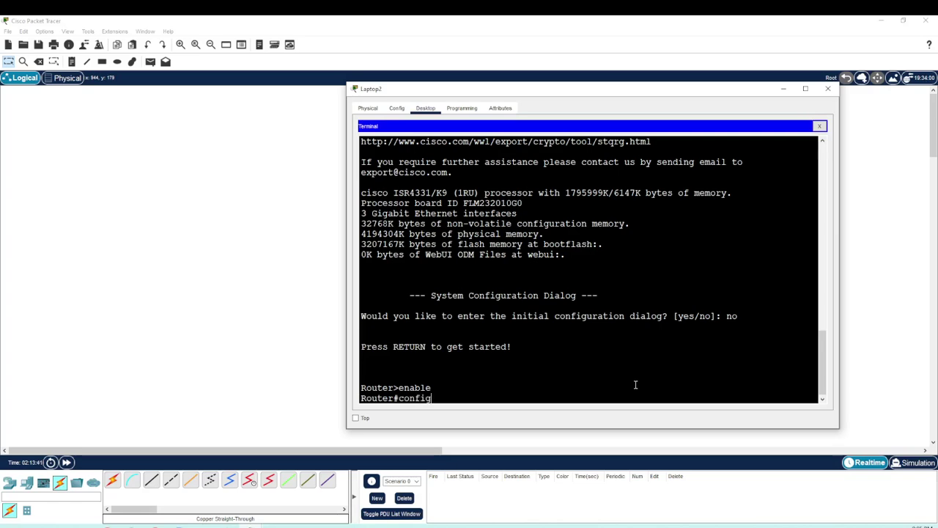
{"action": "type", "text": "ure terminal"}
{"action": "key", "text": "Return"}
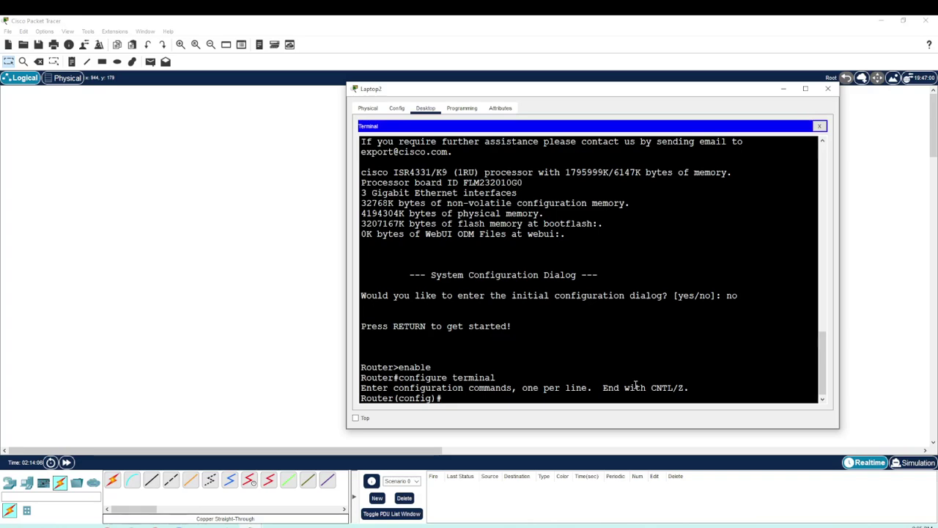
Step: Change Router7's topology label to 'Router1_Default Gateway'
{"action": "left_click_drag", "start_coordinate": [499, 89], "coordinate": [612, 76]}
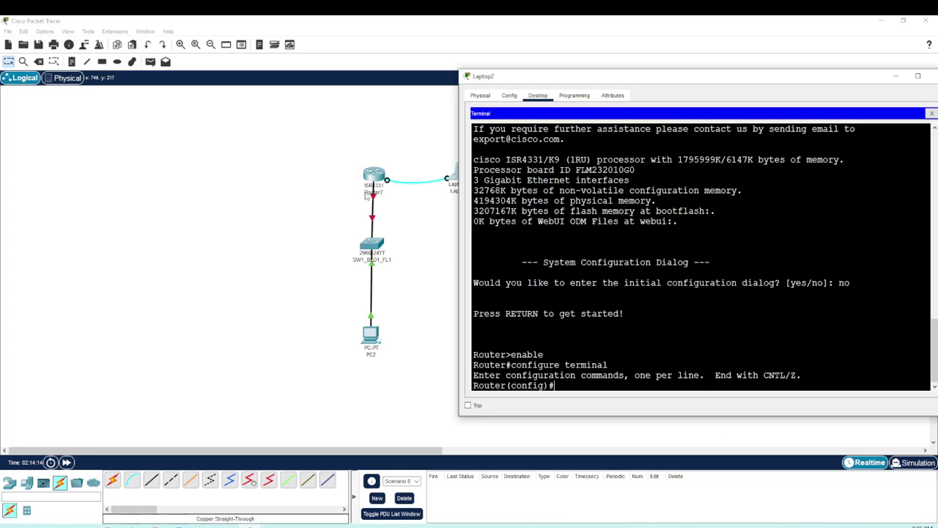
{"action": "left_click", "coordinate": [377, 193]}
{"action": "left_click", "coordinate": [378, 193]}
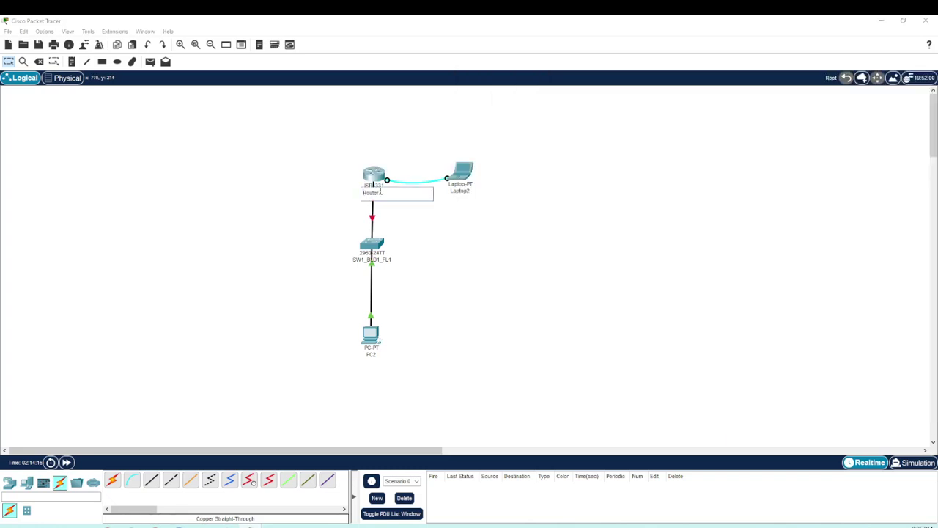
{"action": "left_click_drag", "start_coordinate": [388, 192], "coordinate": [380, 193]}
{"action": "type", "text": "1_Default Gateway"}
{"action": "key", "text": "Return"}
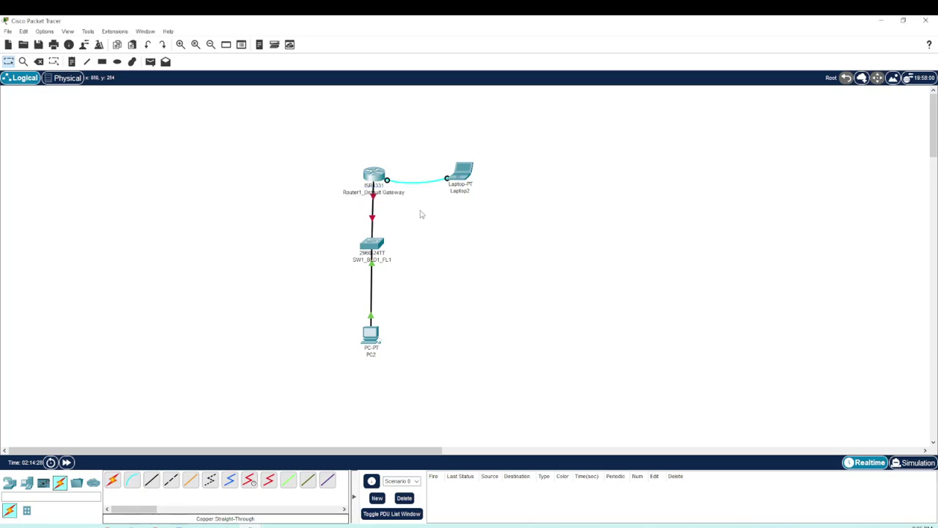
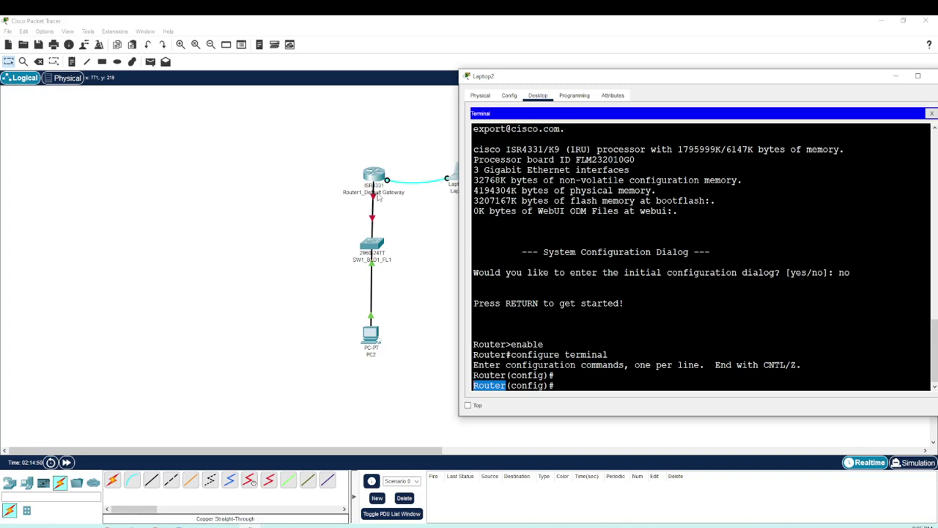
Step: Rename the router to RT1_BLD1_FL1 with the hostname command
{"action": "left_click", "coordinate": [573, 386]}
{"action": "type", "text": "host"}
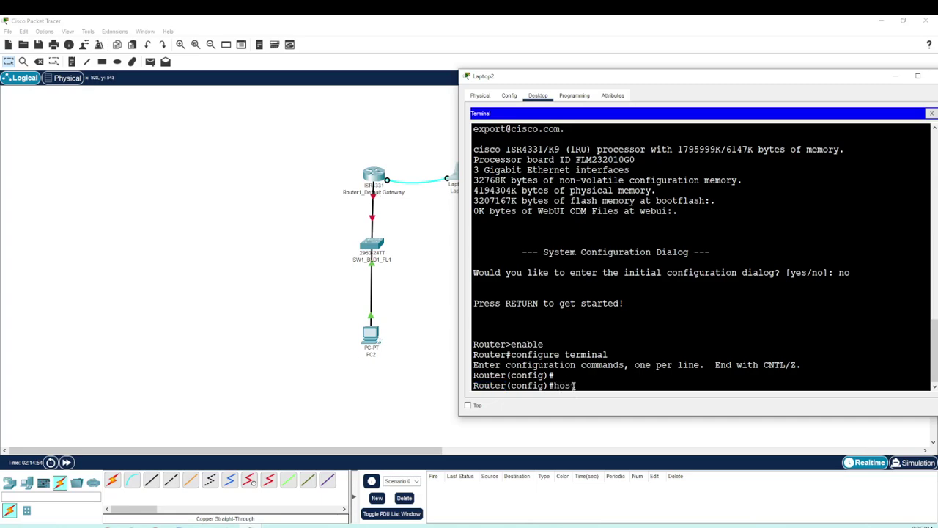
{"action": "type", "text": "name"}
{"action": "left_click_drag", "start_coordinate": [555, 385], "coordinate": [598, 387]}
{"action": "type", "text": "R"}
{"action": "type", "text": "1_BLD1_ FL1"}
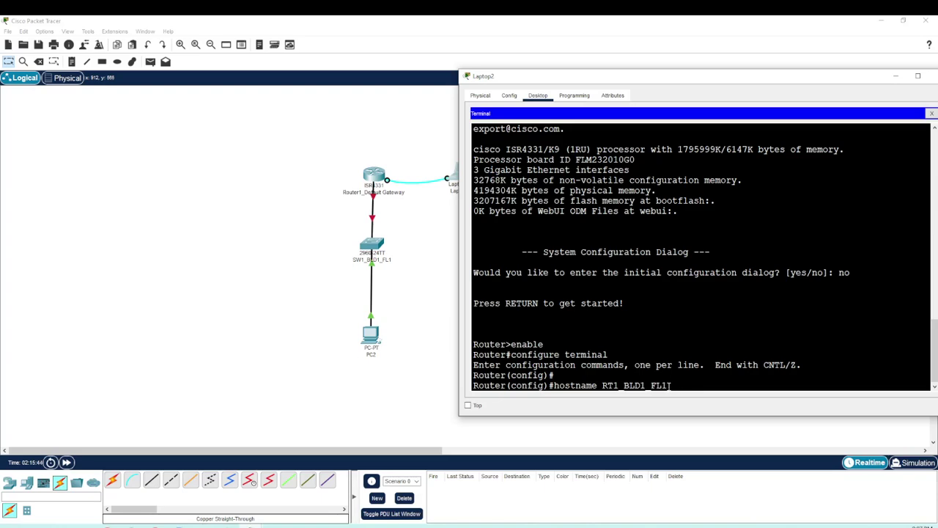
{"action": "key", "text": "Return"}
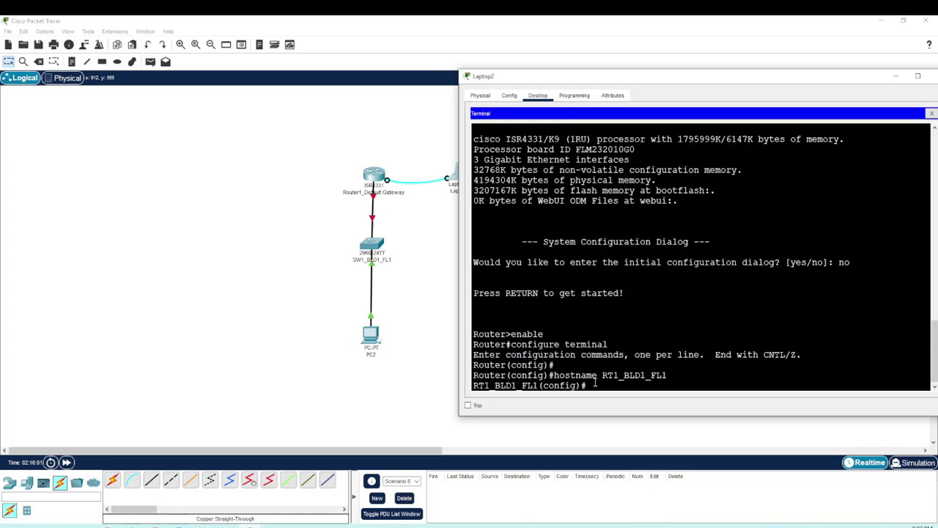
Step: Run no ip domain-lookup so mistyped commands aren't resolved as hostnames
{"action": "type", "text": "no ip domain-lookup"}
{"action": "key", "text": "Return"}
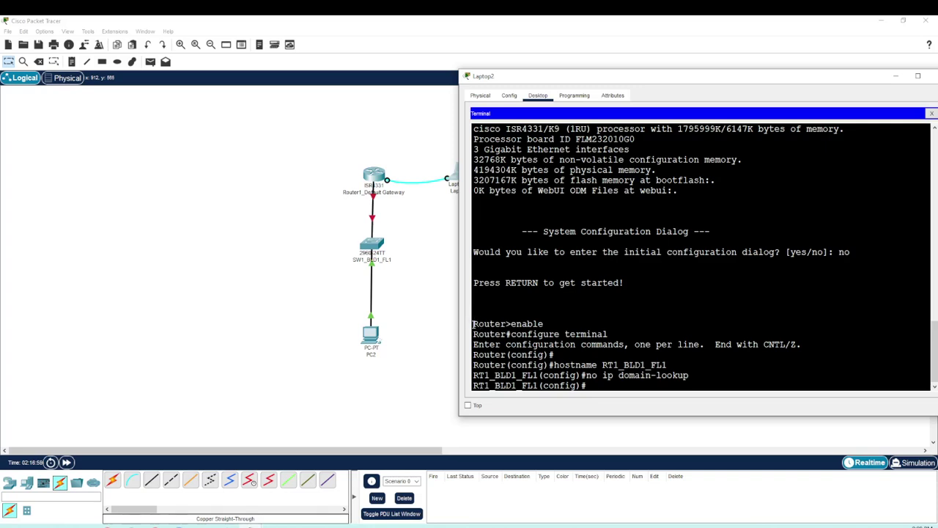
{"action": "left_click_drag", "start_coordinate": [473, 323], "coordinate": [513, 323]}
Step: Set an encrypted enable secret password on the router
{"action": "left_click", "coordinate": [508, 323]}
{"action": "left_click_drag", "start_coordinate": [474, 334], "coordinate": [513, 334]}
{"action": "left_click", "coordinate": [508, 333]}
{"action": "left_click", "coordinate": [605, 385]}
{"action": "type", "text": "enable password"}
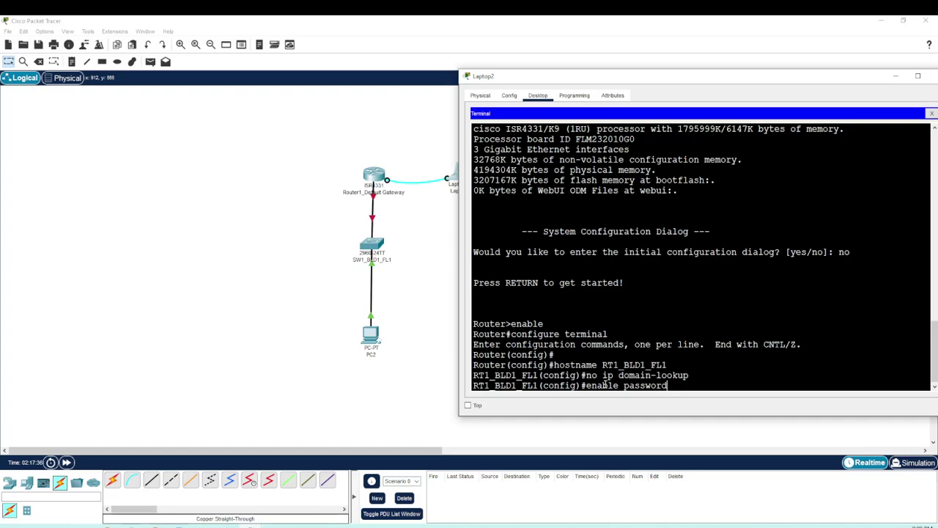
{"action": "key", "text": "BackSpace"}
{"action": "key", "text": "BackSpace"}
{"action": "key", "text": "BackSpace"}
{"action": "key", "text": "BackSpace"}
{"action": "key", "text": "BackSpace"}
{"action": "key", "text": "BackSpace"}
{"action": "key", "text": "BackSpace"}
{"action": "key", "text": "BackSpace"}
{"action": "type", "text": "secret cisco"}
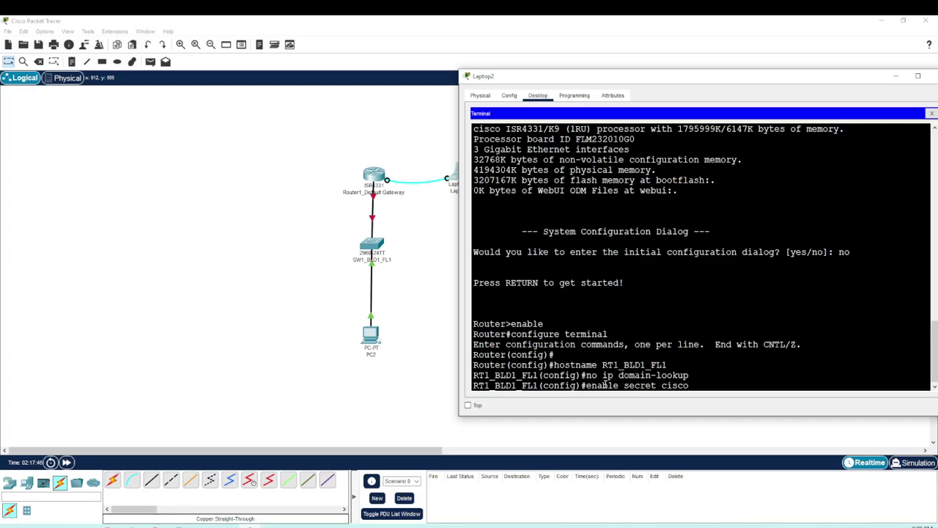
{"action": "key", "text": "Return"}
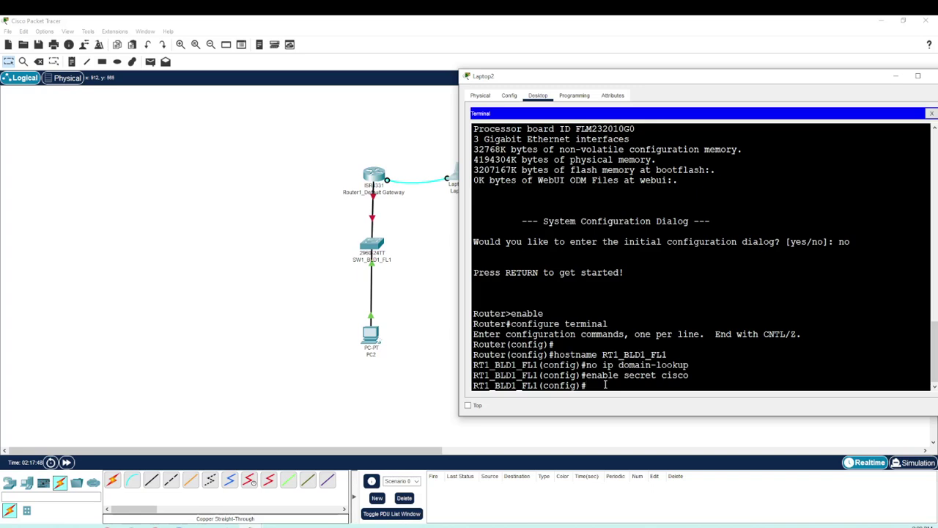
Step: Leave configuration mode with end, then exit the console session
{"action": "type", "text": "end"}
{"action": "key", "text": "Return"}
{"action": "key", "text": "Return"}
{"action": "type", "text": "e"}
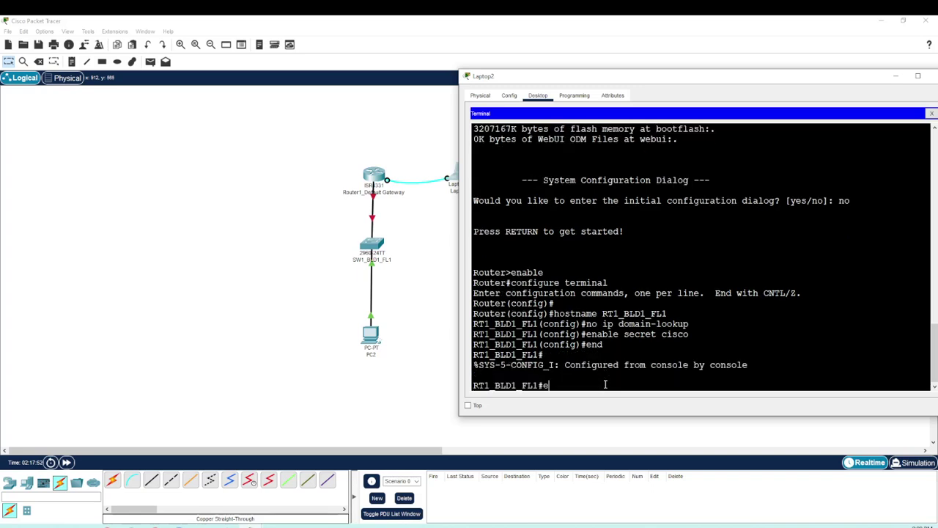
{"action": "type", "text": "xit"}
Step: Log back in, enter privileged mode using the new enable secret, and run conf t
{"action": "key", "text": "Return"}
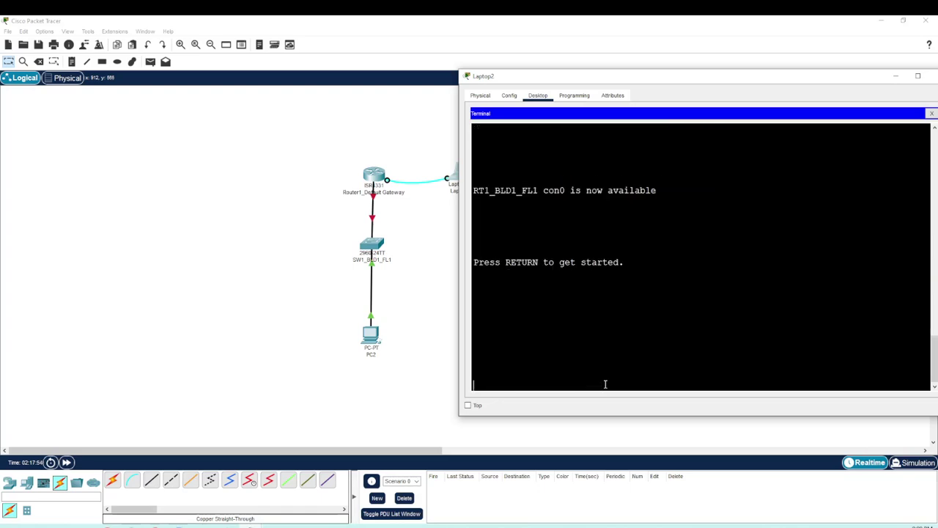
{"action": "key", "text": "Return"}
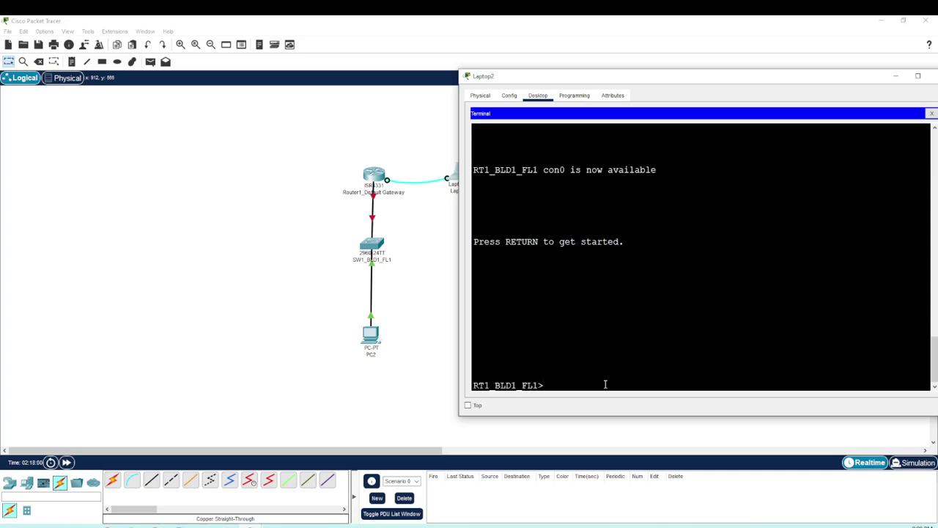
{"action": "type", "text": "enable"}
{"action": "key", "text": "Return"}
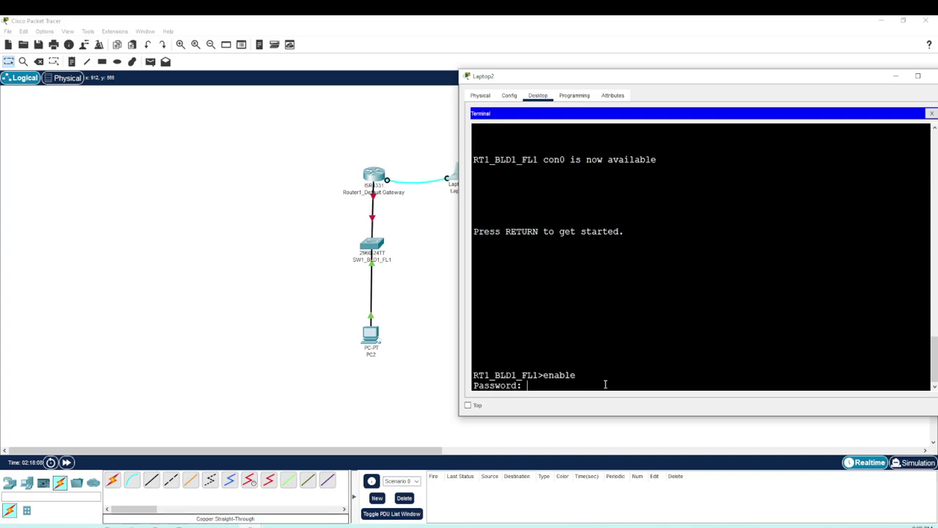
{"action": "key", "text": "Return"}
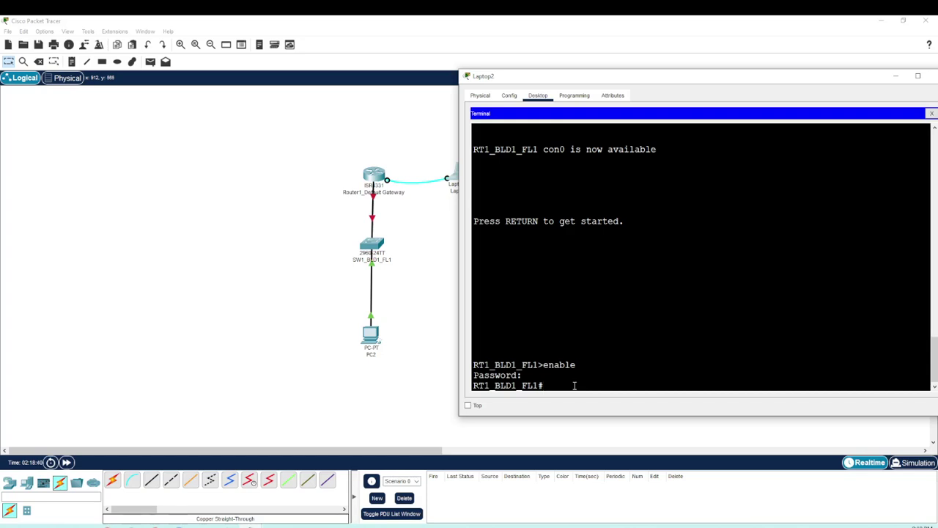
{"action": "type", "text": "conf t"}
{"action": "key", "text": "Return"}
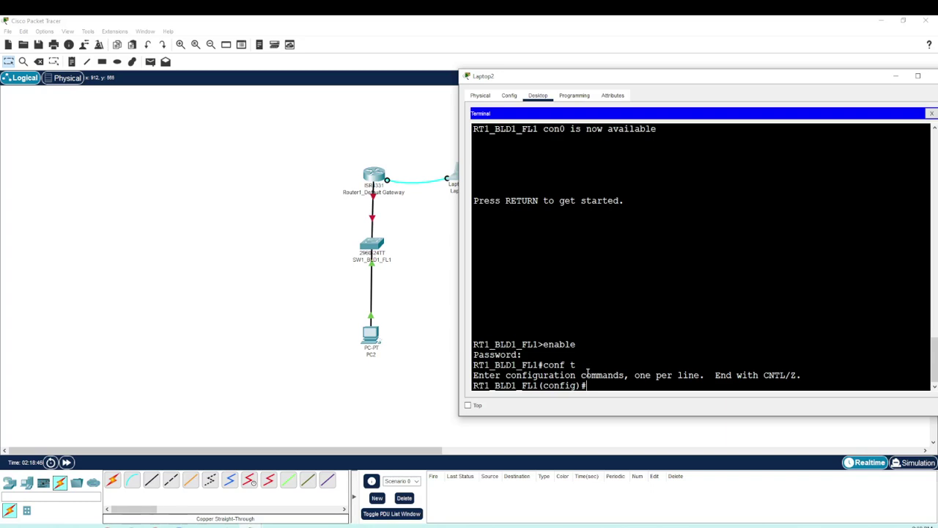
Step: Enter line console 0 at the config prompt and bring up the router's CLI window
{"action": "left_click_drag", "start_coordinate": [576, 364], "coordinate": [544, 364]}
{"action": "left_click", "coordinate": [622, 386]}
{"action": "type", "text": "line console"}
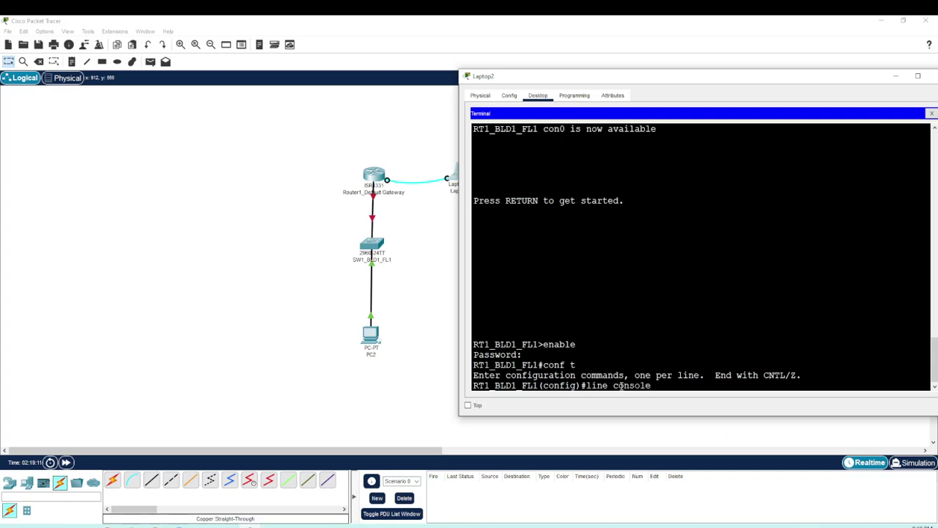
{"action": "type", "text": " 0"}
{"action": "left_click", "coordinate": [374, 176]}
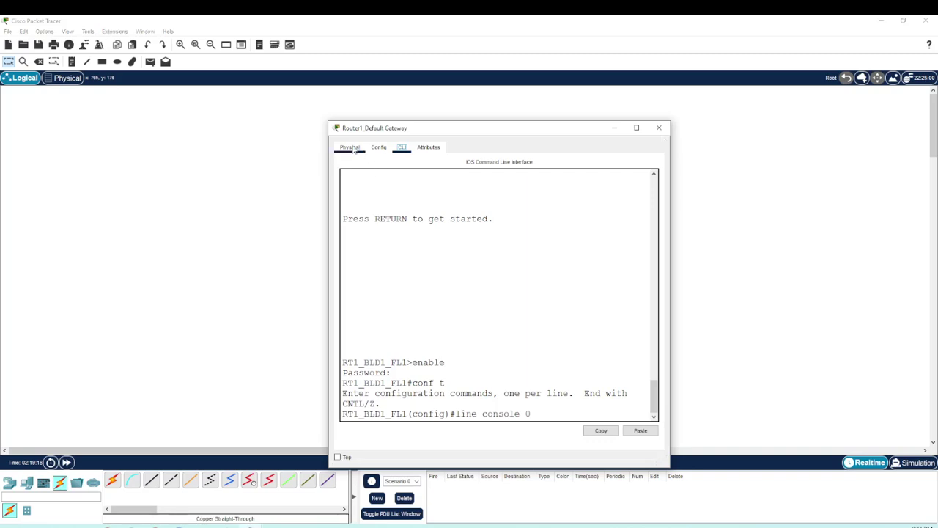
Step: Inspect the router's zoomed-in physical view, then close its device window
{"action": "left_click", "coordinate": [351, 147]}
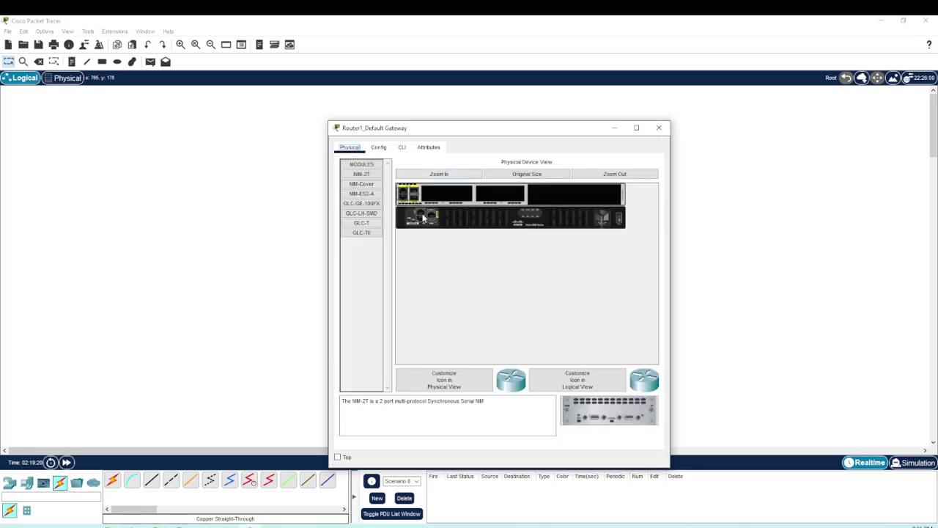
{"action": "left_click", "coordinate": [458, 175]}
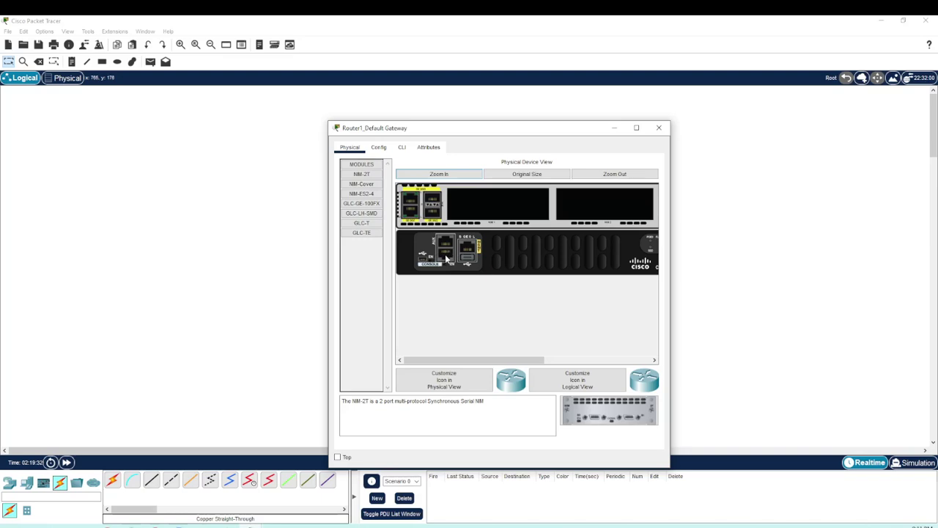
{"action": "left_click", "coordinate": [658, 127]}
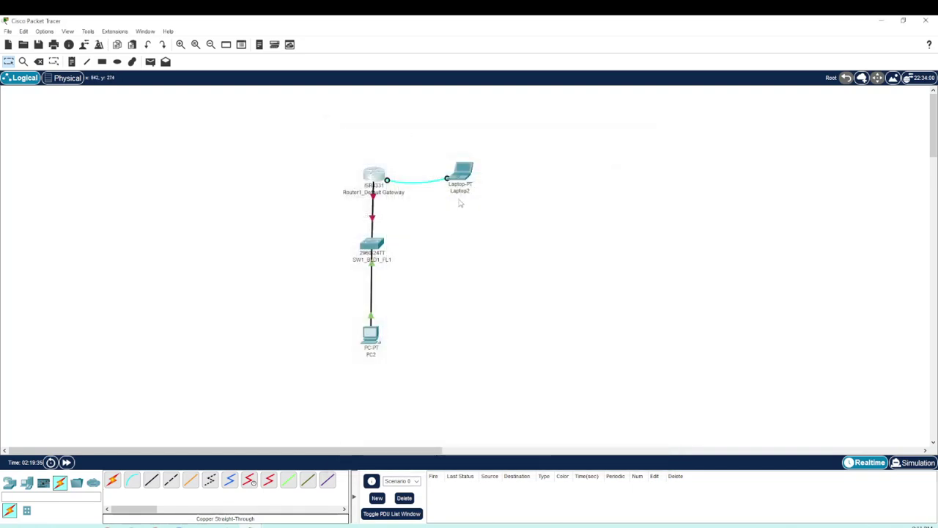
Step: Give console line 0 a password with login required, then type line vty 0 15
{"action": "left_click", "coordinate": [462, 173]}
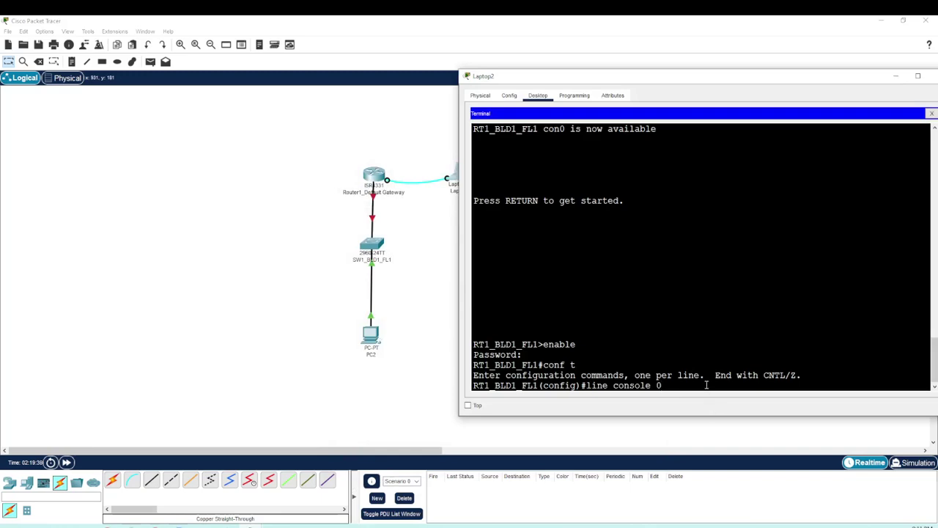
{"action": "key", "text": "Return"}
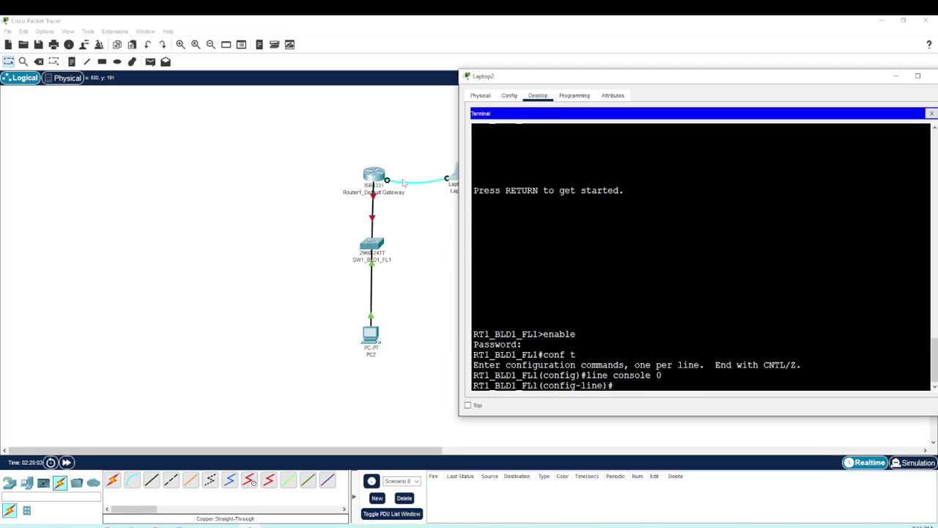
{"action": "left_click", "coordinate": [638, 380]}
{"action": "type", "text": "password cisco"}
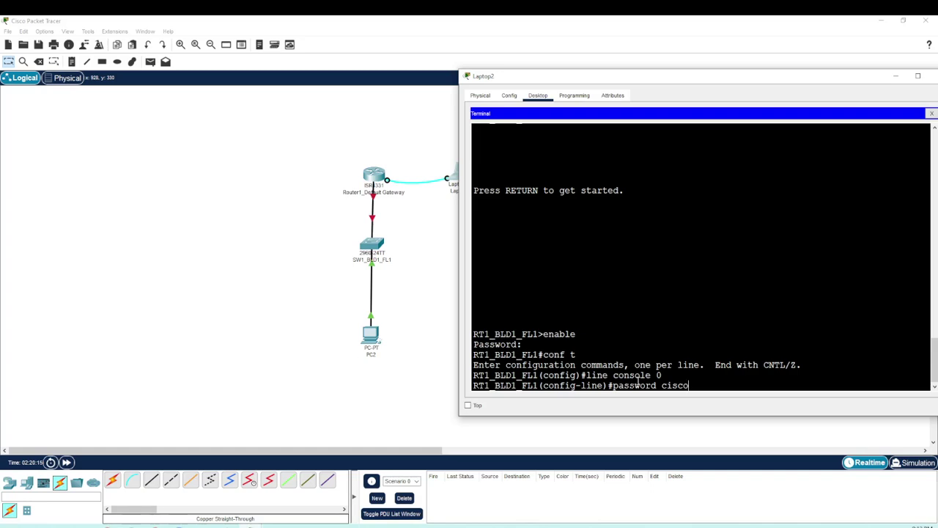
{"action": "key", "text": "Return"}
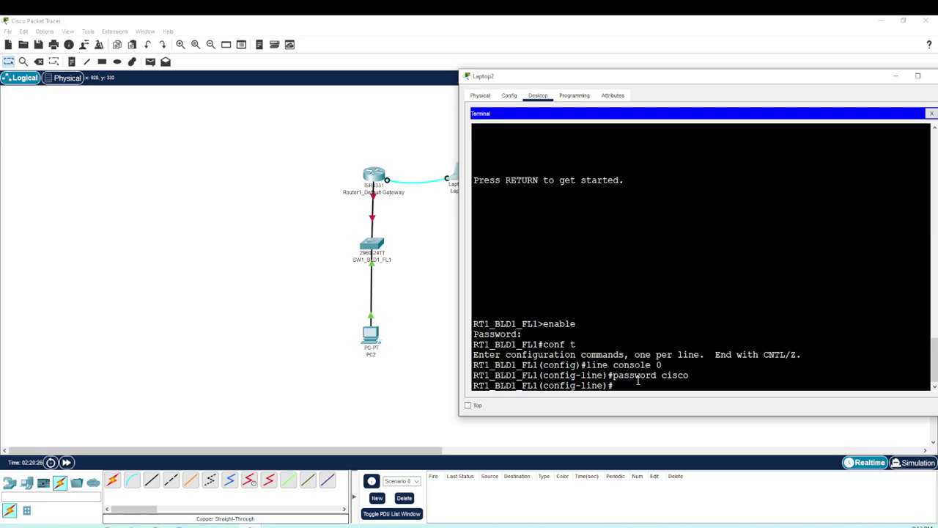
{"action": "type", "text": "login"}
{"action": "key", "text": "Return"}
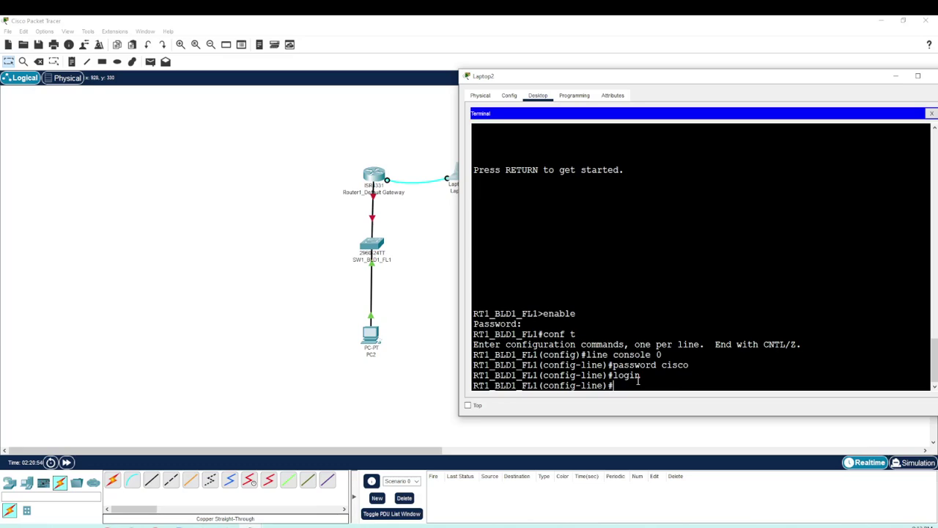
{"action": "type", "text": "line vty 0 15"}
Step: Submit line vty 0 15, then exit line configuration mode
{"action": "key", "text": "Return"}
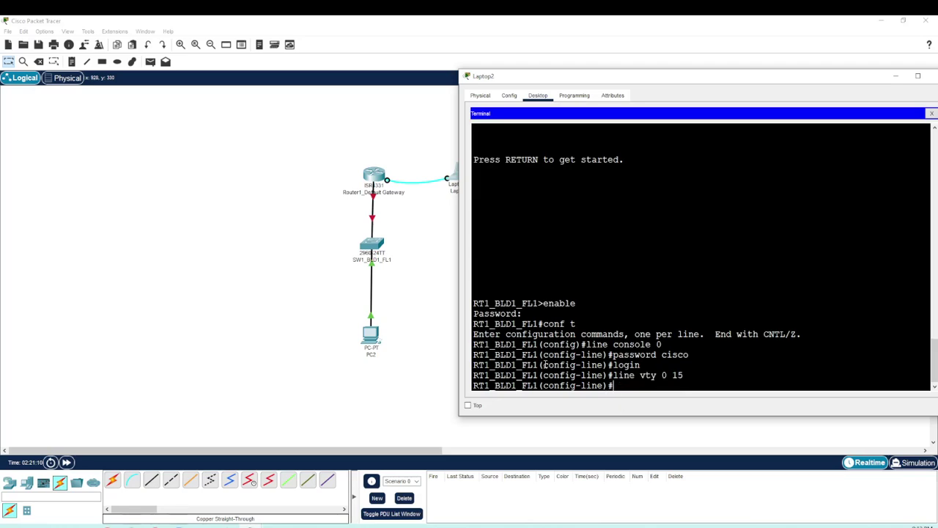
{"action": "left_click_drag", "start_coordinate": [543, 365], "coordinate": [599, 369]}
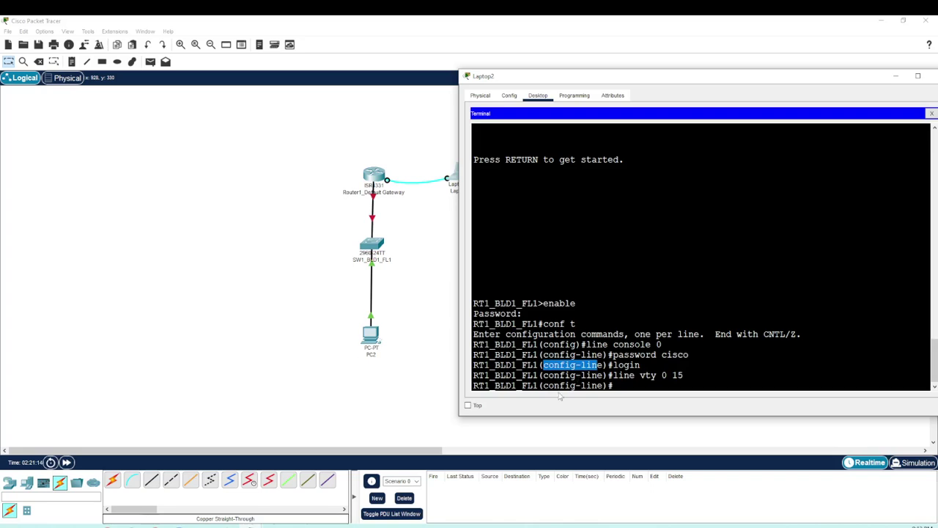
{"action": "left_click_drag", "start_coordinate": [548, 385], "coordinate": [599, 385]}
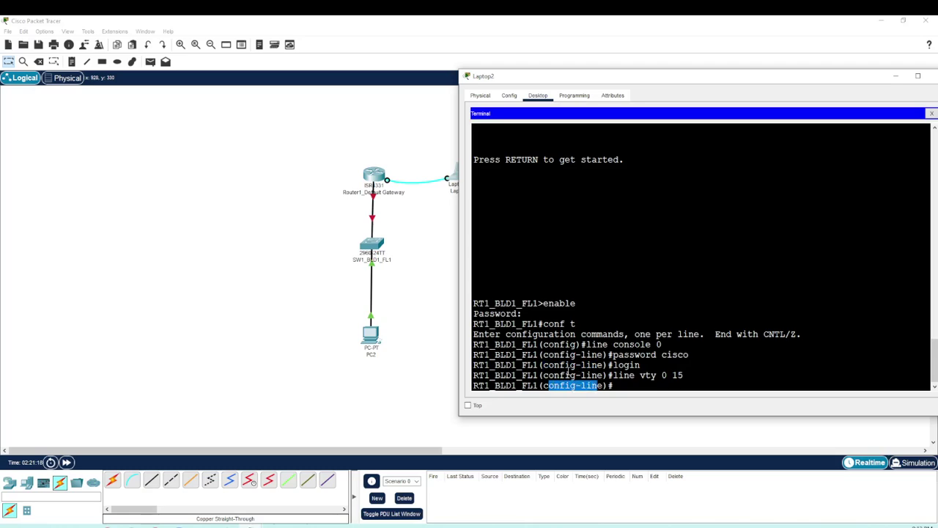
{"action": "left_click_drag", "start_coordinate": [613, 375], "coordinate": [683, 375]}
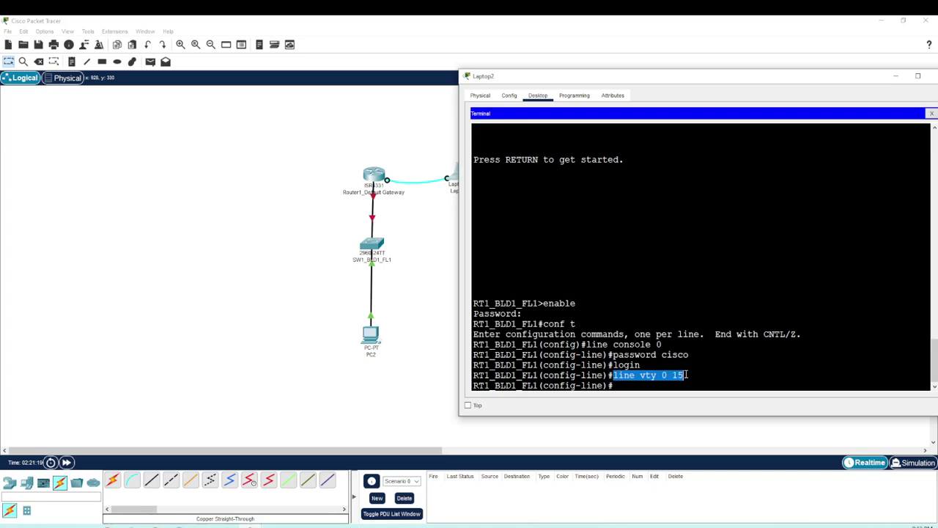
{"action": "left_click", "coordinate": [684, 384]}
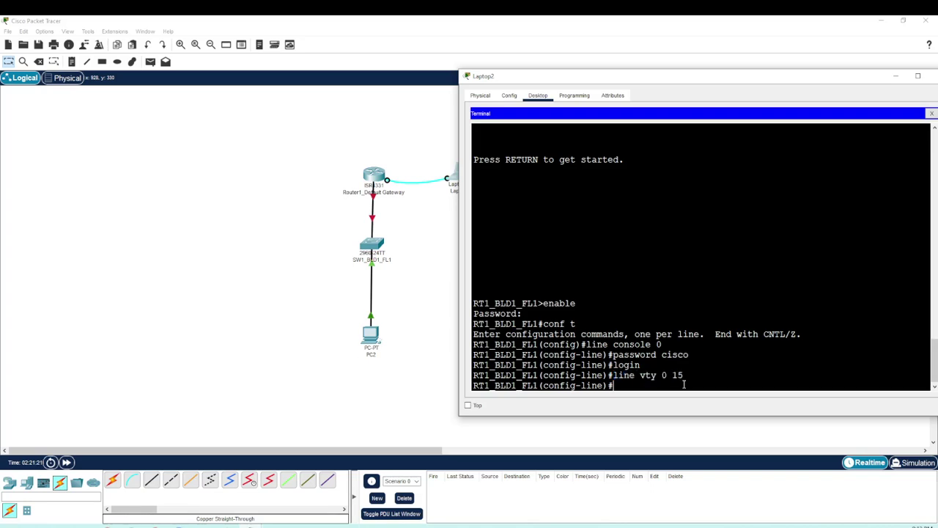
{"action": "type", "text": "exit"}
{"action": "key", "text": "Return"}
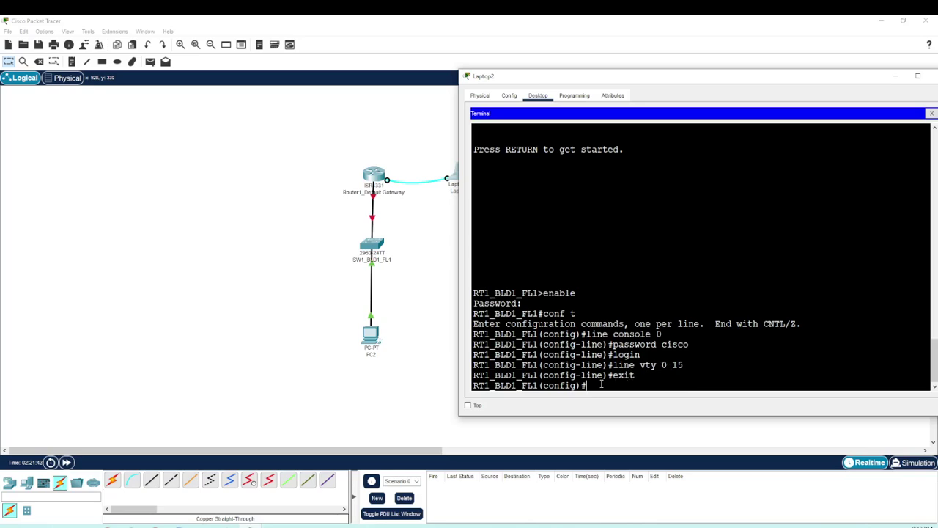
Step: Re-enter line vty 0 15, set a password with login, and end configuration
{"action": "type", "text": "line vty 0 15"}
{"action": "key", "text": "Return"}
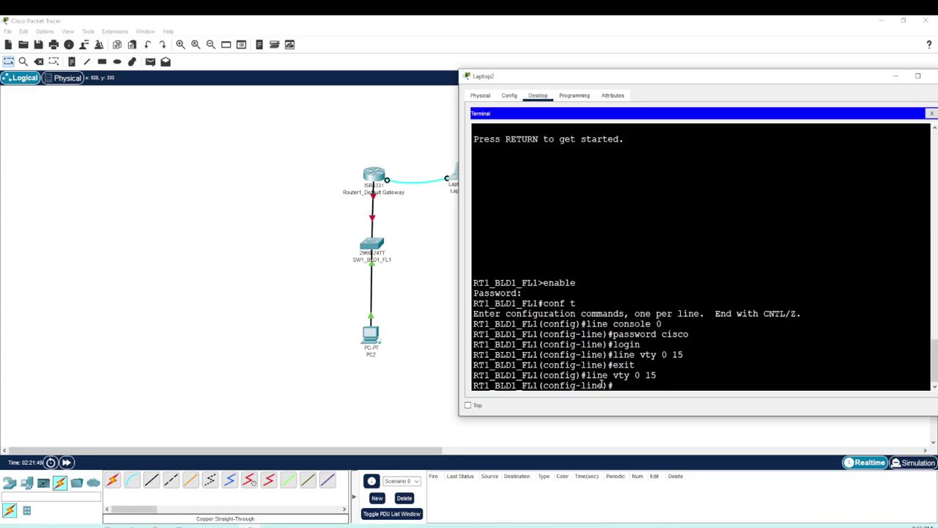
{"action": "left_click_drag", "start_coordinate": [587, 375], "coordinate": [657, 375]}
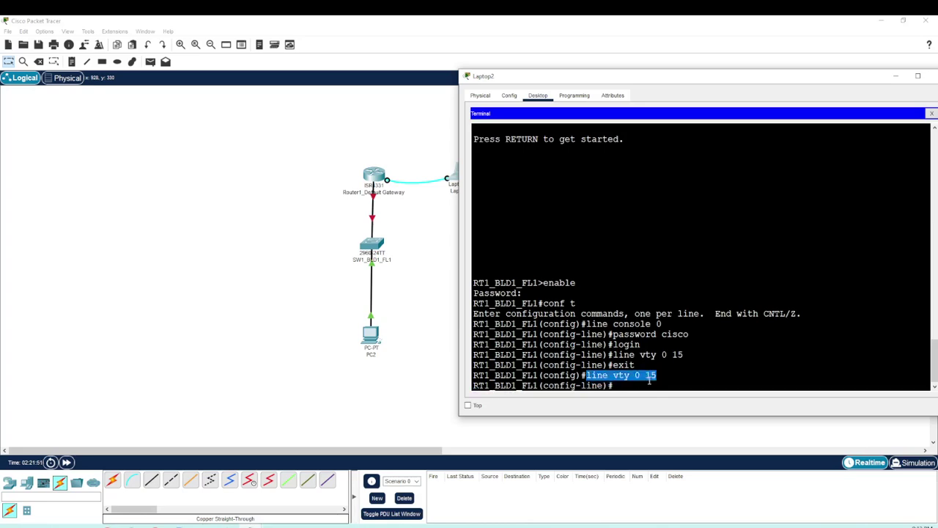
{"action": "left_click", "coordinate": [643, 384]}
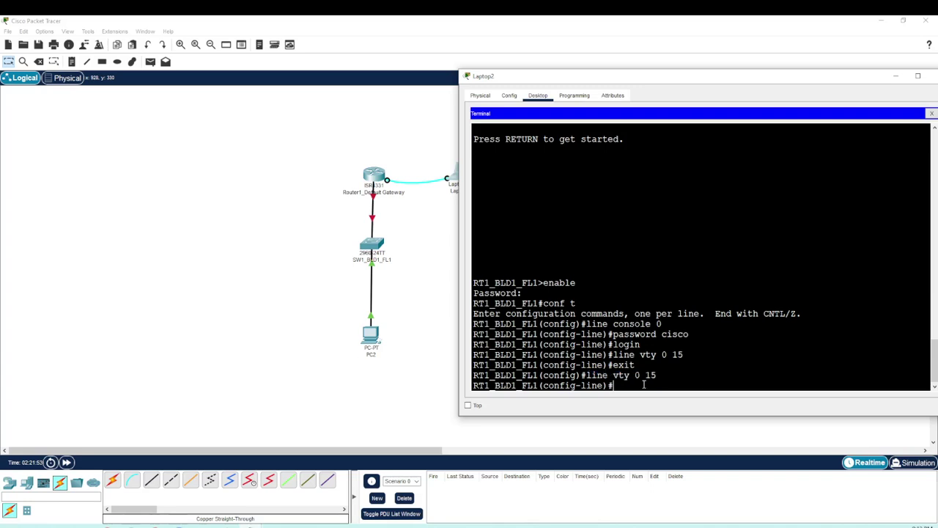
{"action": "type", "text": "password cisco"}
{"action": "key", "text": "BackSpace"}
{"action": "key", "text": "BackSpace"}
{"action": "key", "text": "BackSpace"}
{"action": "key", "text": "BackSpace"}
{"action": "type", "text": "isco"}
{"action": "key", "text": "Return"}
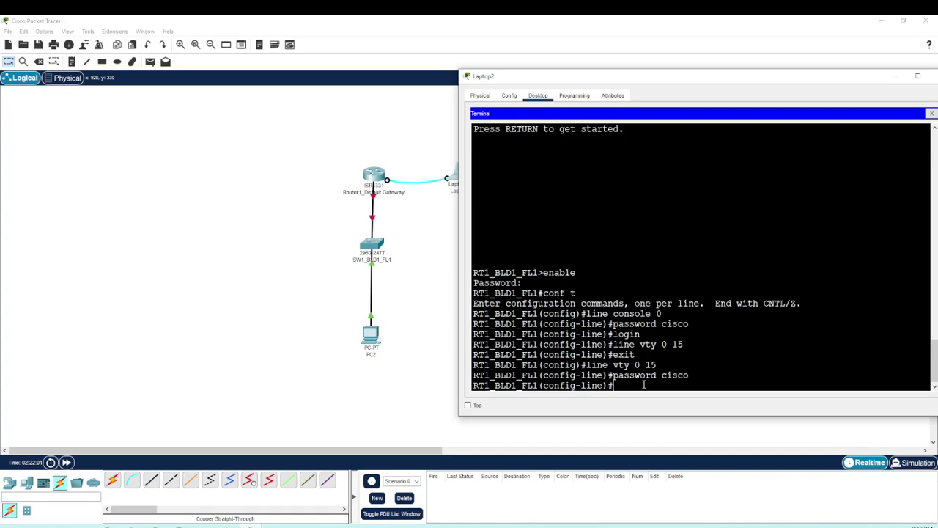
{"action": "type", "text": "login"}
{"action": "key", "text": "Return"}
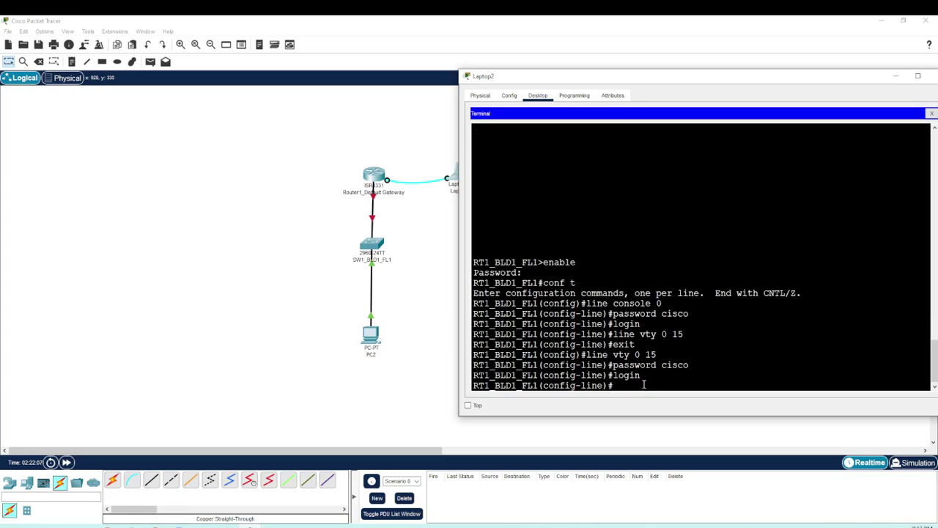
{"action": "type", "text": "end"}
{"action": "key", "text": "Return"}
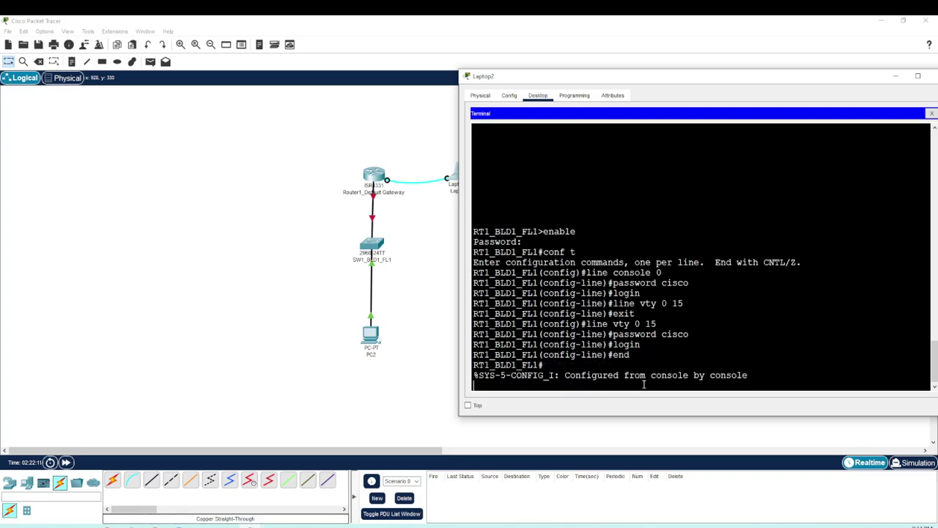
{"action": "key", "text": "Return"}
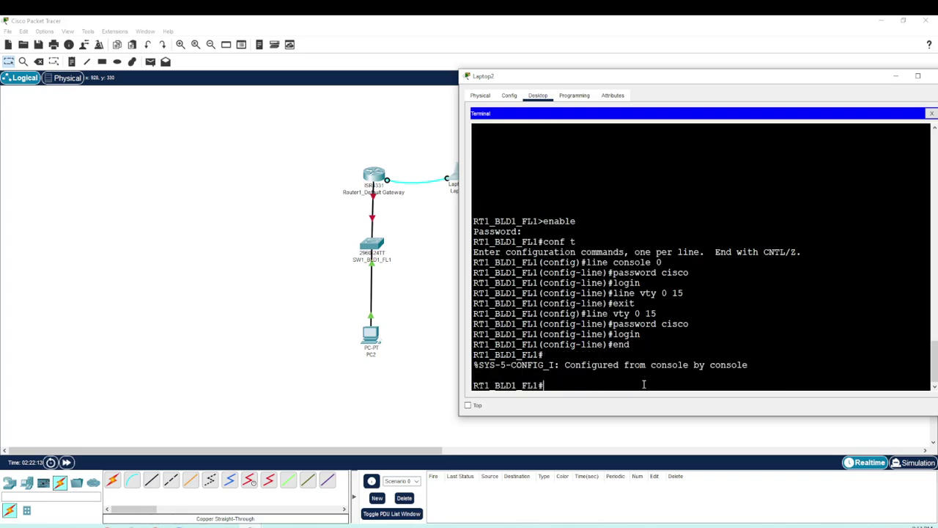
Step: Log out and back into the console using the console line password
{"action": "type", "text": "exit"}
{"action": "key", "text": "Return"}
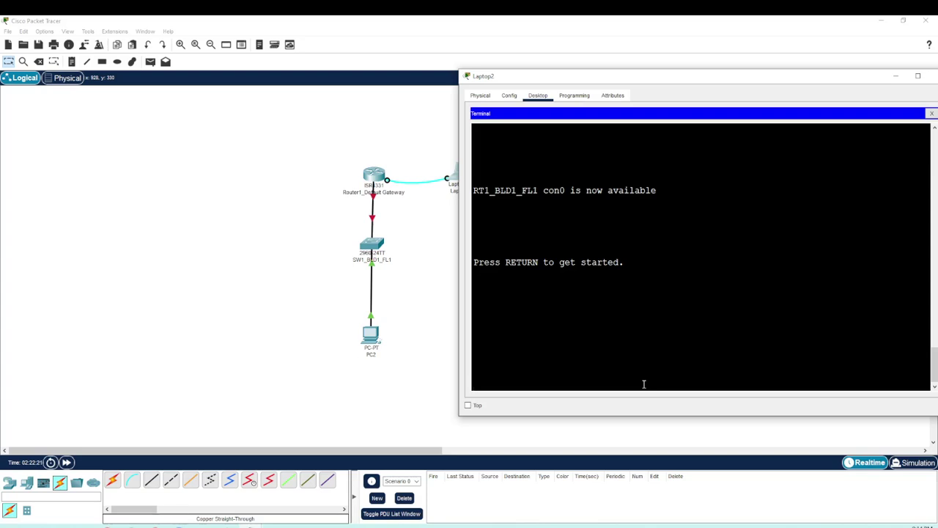
{"action": "key", "text": "Return"}
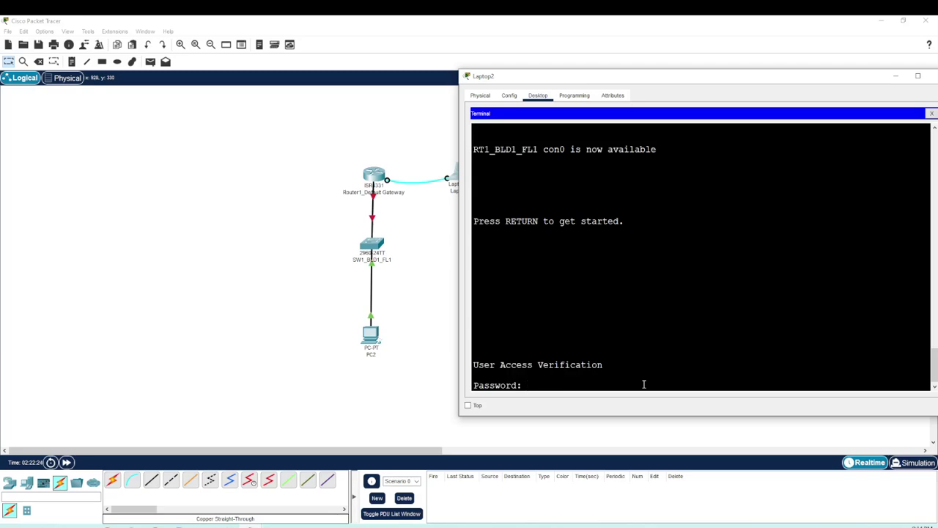
{"action": "key", "text": "Return"}
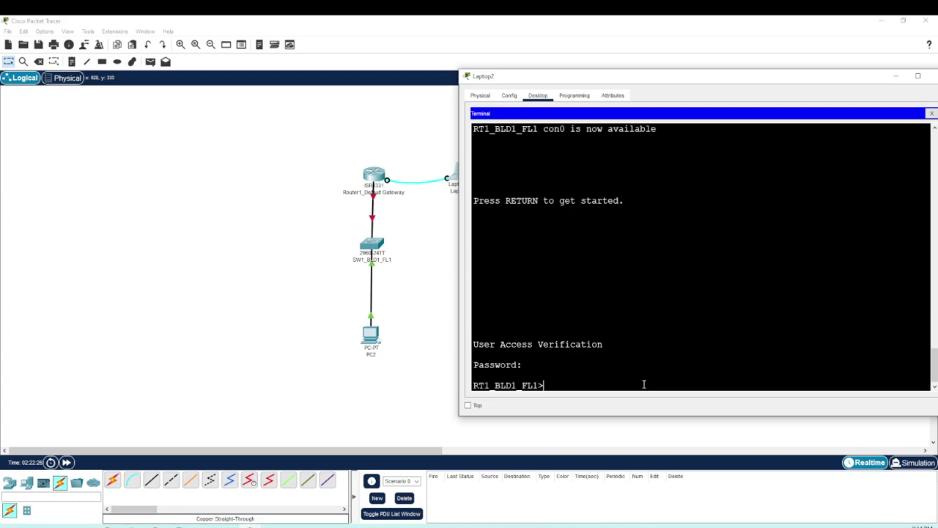
Step: Enter privileged mode with the enable secret, then global configuration mode
{"action": "type", "text": "enable"}
{"action": "key", "text": "Return"}
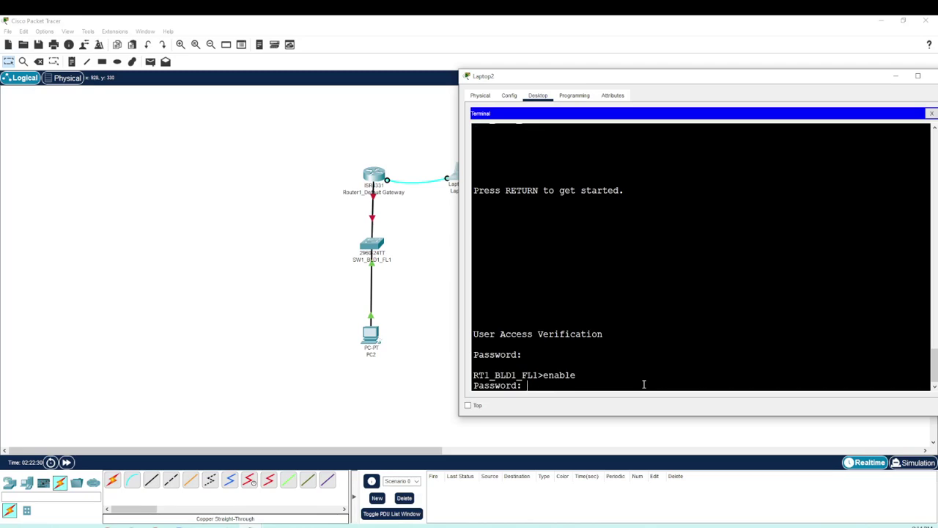
{"action": "key", "text": "Return"}
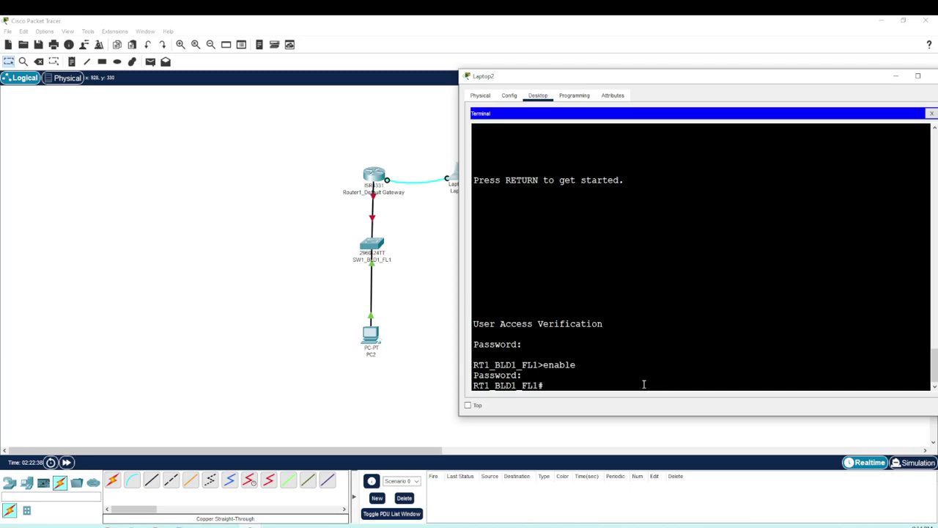
{"action": "type", "text": "config t"}
{"action": "key", "text": "Return"}
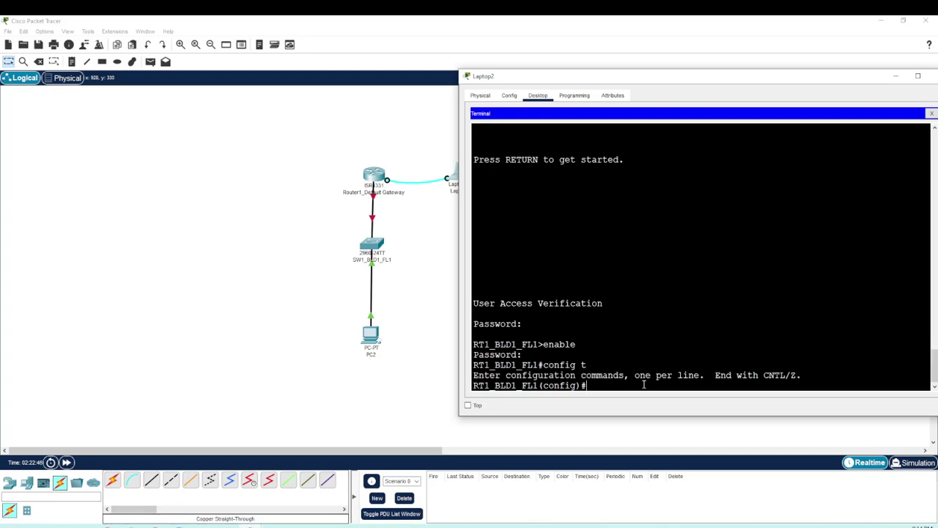
Step: Set the MOTD banner to 'Do Not Access this Router without Permission!'
{"action": "type", "text": "banner motd #"}
{"action": "type", "text": "Do Not Acc"}
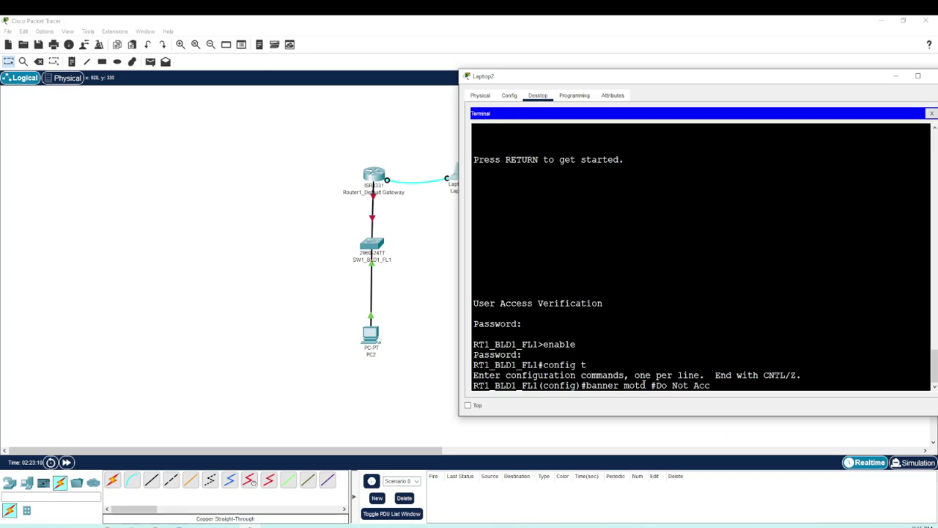
{"action": "type", "text": "ess this Router withou"}
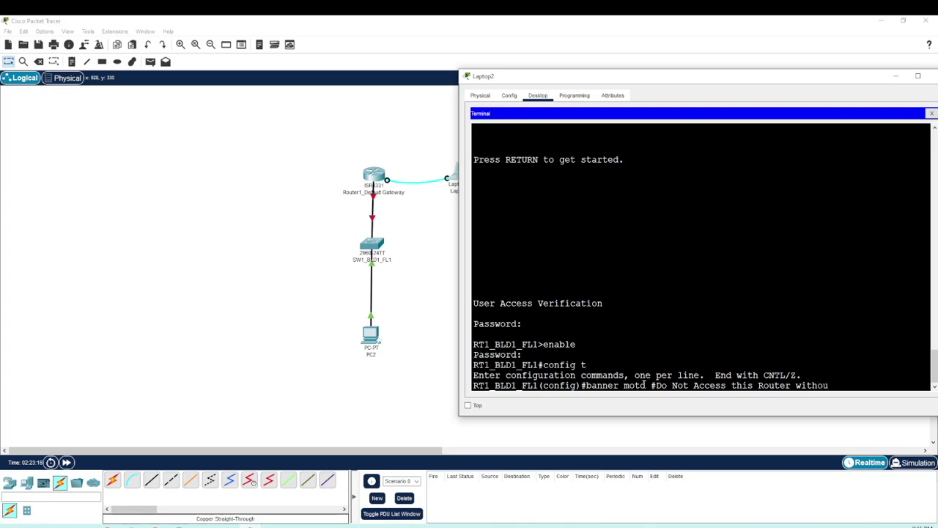
{"action": "type", "text": "t Permission!#"}
{"action": "key", "text": "Return"}
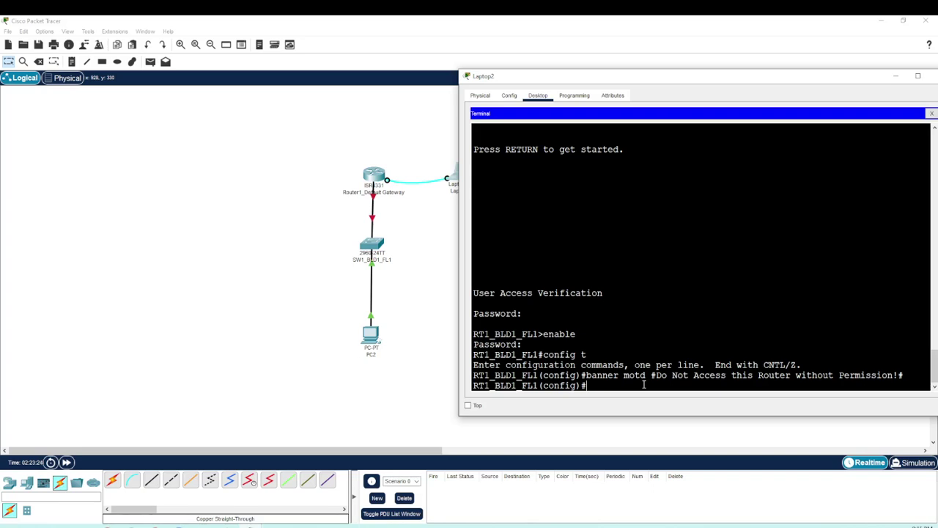
Step: End configuration mode and log out of the console session
{"action": "type", "text": "end"}
{"action": "key", "text": "Return"}
{"action": "type", "text": "exit"}
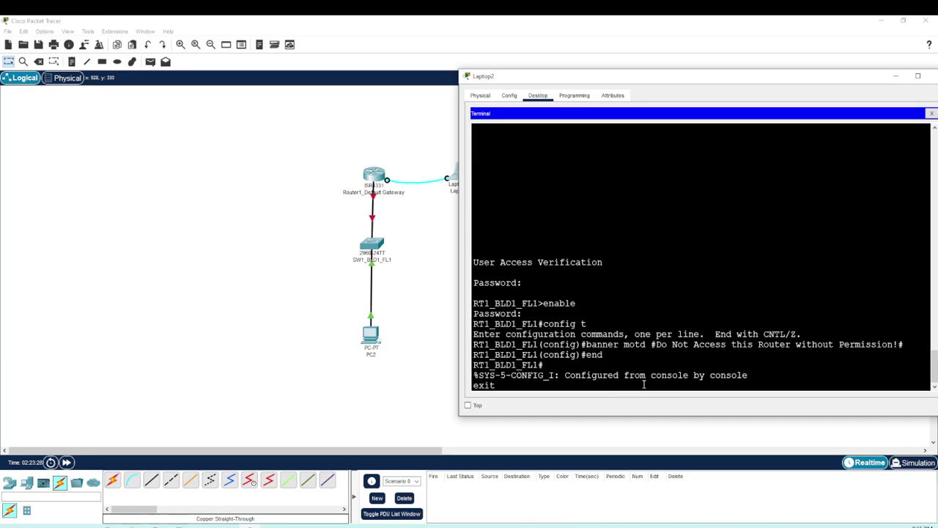
{"action": "key", "text": "Return"}
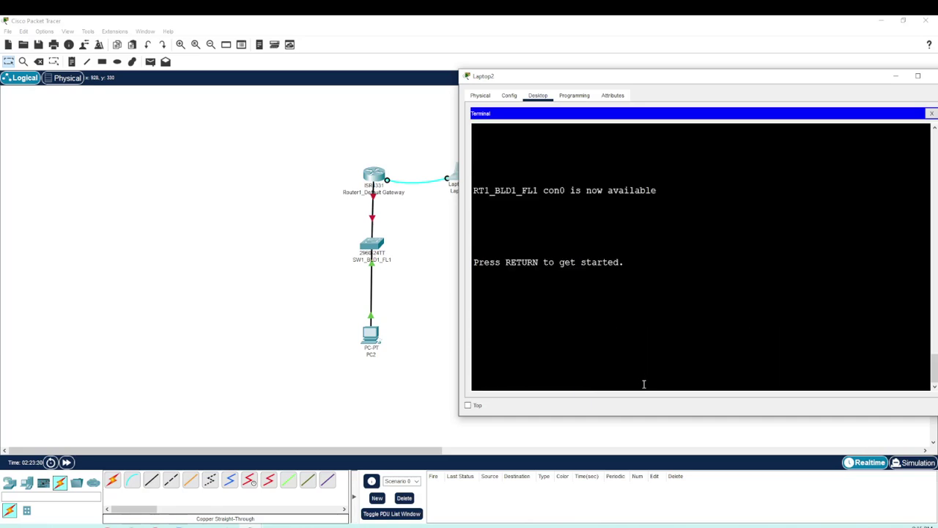
Step: Log back in past the new banner with the console password and enable secret, reaching RT1_BLD1_FL1#
{"action": "key", "text": "Return"}
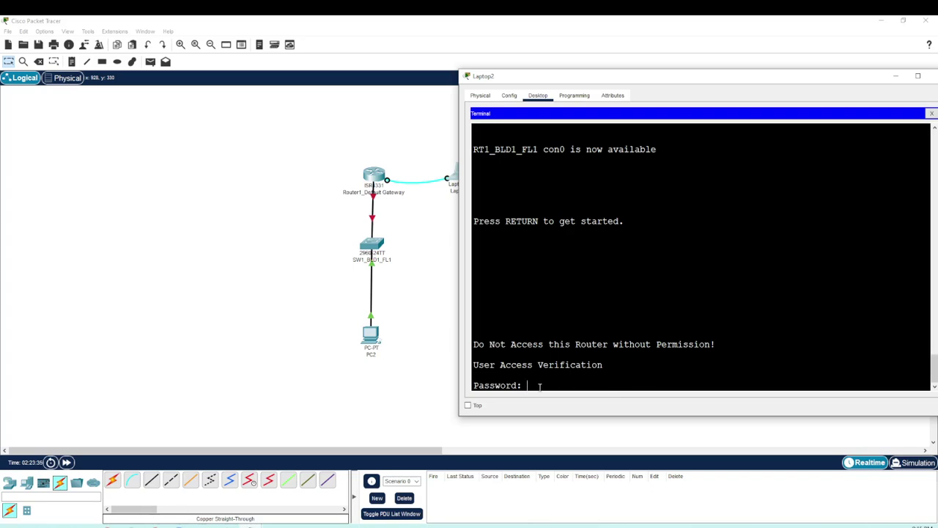
{"action": "key", "text": "Return"}
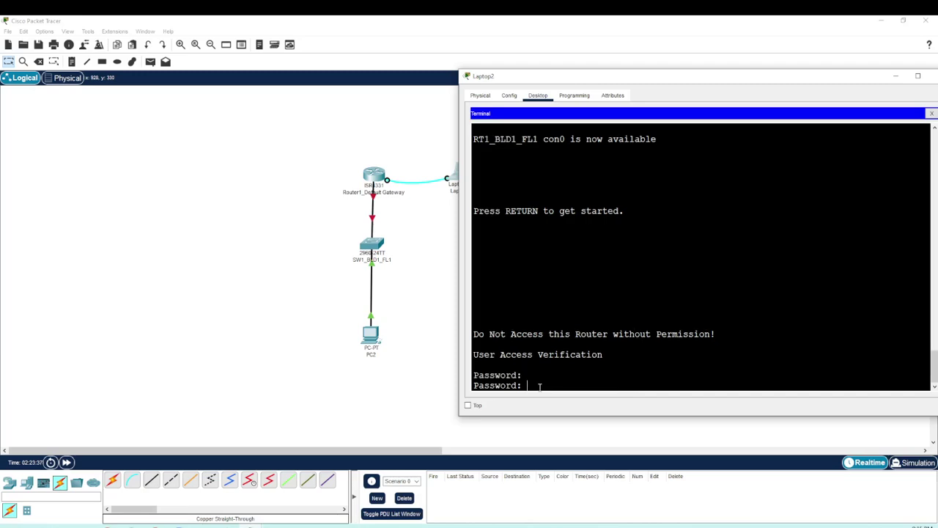
{"action": "key", "text": "Return"}
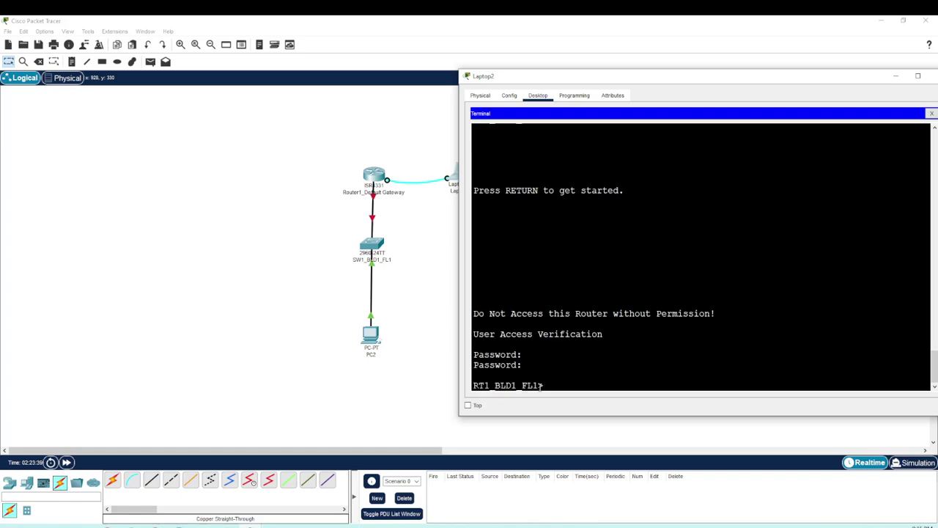
{"action": "type", "text": "enable"}
{"action": "key", "text": "Return"}
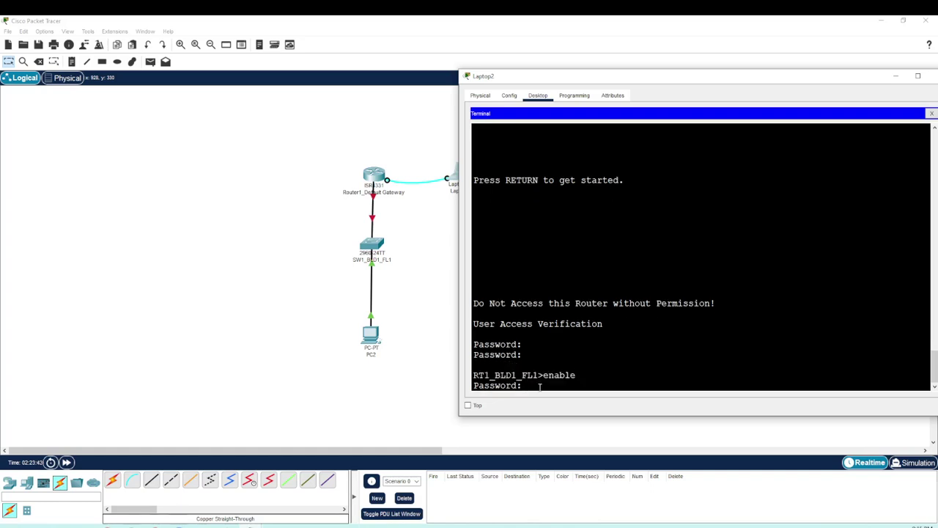
{"action": "key", "text": "Return"}
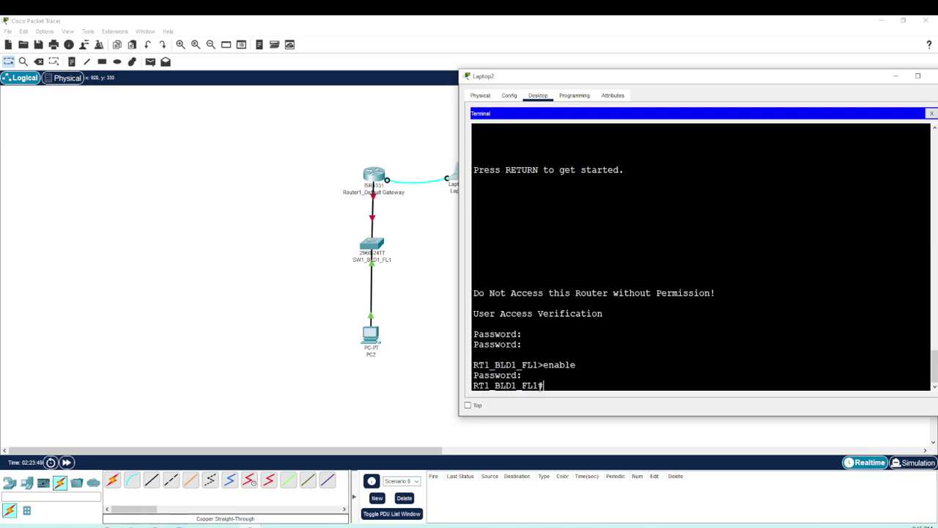
{"action": "type", "text": "config ter"}
Step: Enter global configuration mode and select interface G0/0/0 for configuration
{"action": "key", "text": "Return"}
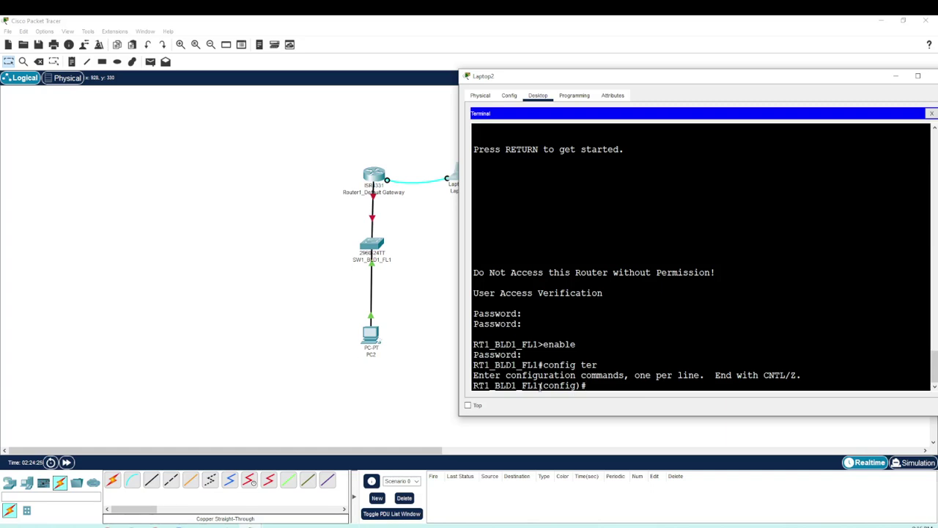
{"action": "type", "text": "interface G0/0/0"}
{"action": "key", "text": "Return"}
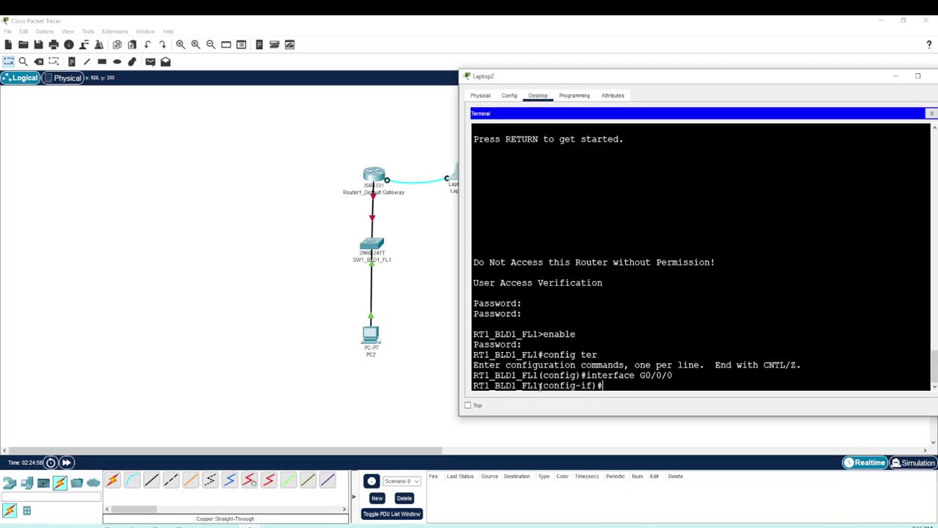
Step: Assign G0/0/0 the IP address 192.168.1.1 with mask 255.255.255.0
{"action": "type", "text": "ip address 192.168"}
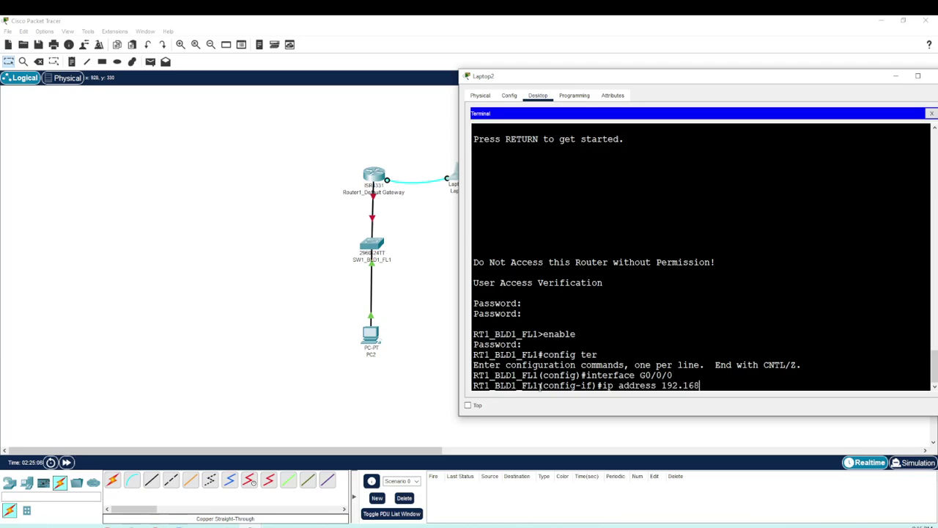
{"action": "type", "text": ".1.1"}
{"action": "type", "text": "255.255.255.0"}
{"action": "key", "text": "Return"}
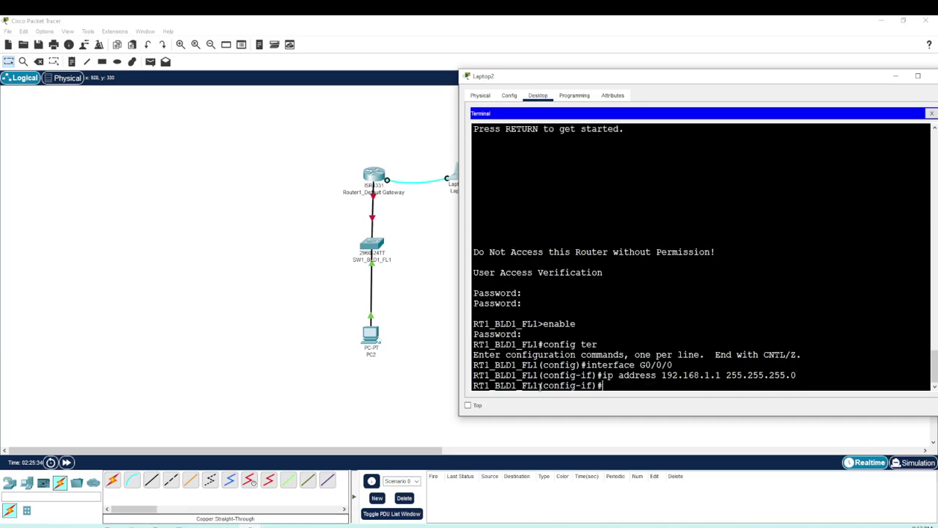
Step: Type the interface description 'Default Gateway Port'
{"action": "type", "text": "description"}
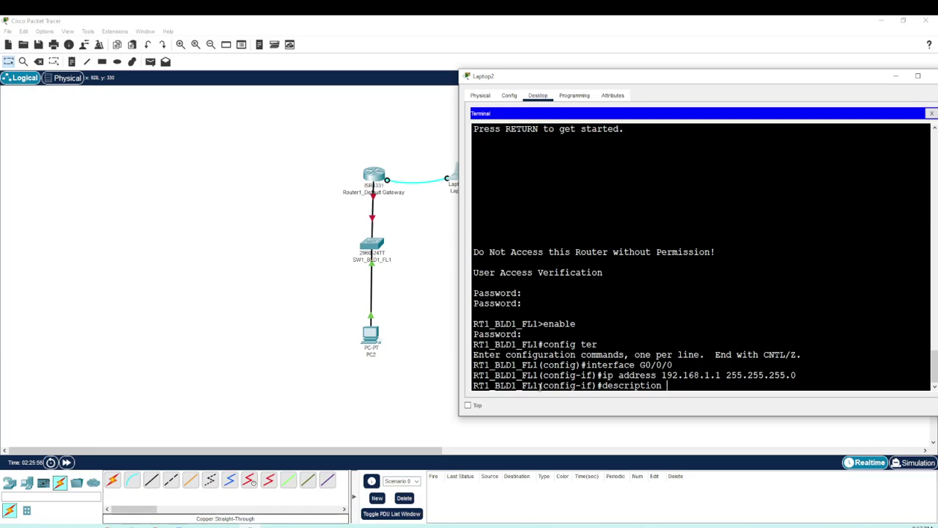
{"action": "type", "text": "Default Gateway Port"}
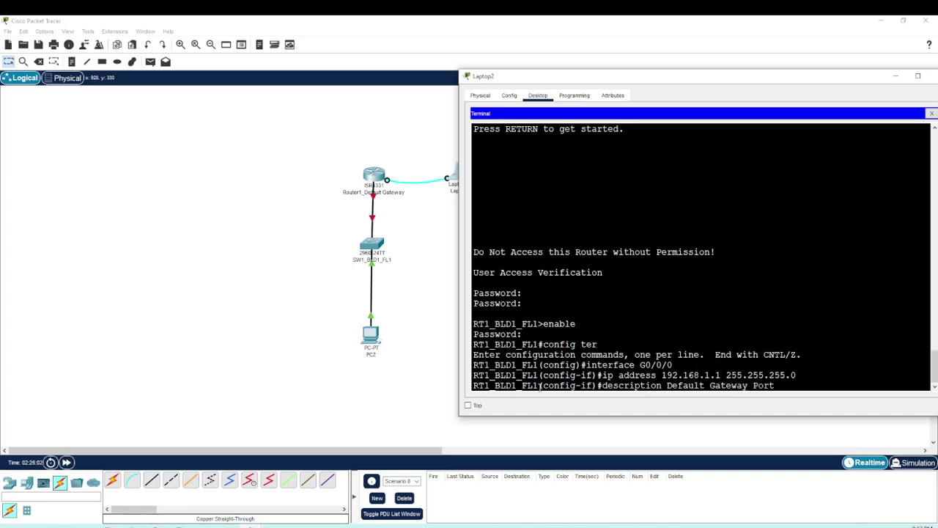
Step: Apply the description and bring G0/0/0 up with no shutdown
{"action": "key", "text": "Return"}
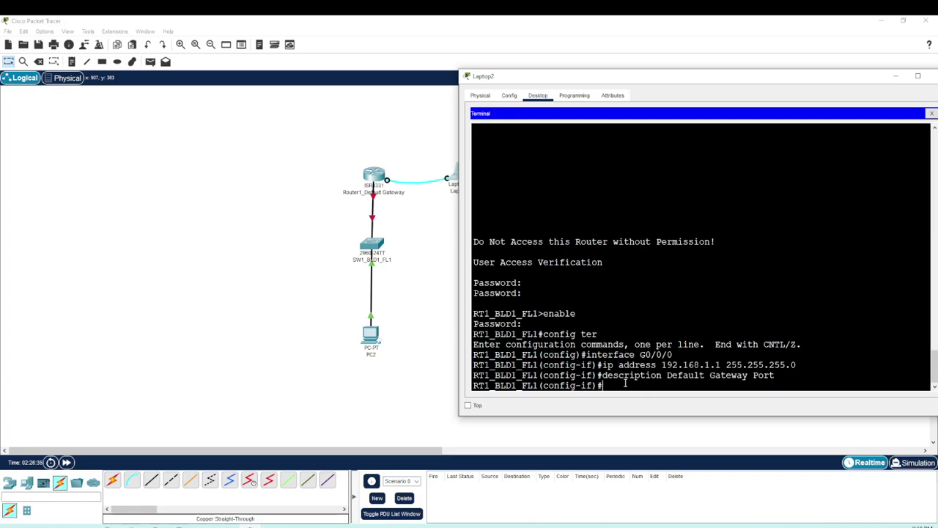
{"action": "type", "text": "shutdown"}
{"action": "key", "text": "Left"}
{"action": "key", "text": "ctrl+a"}
{"action": "type", "text": "no"}
{"action": "key", "text": "Return"}
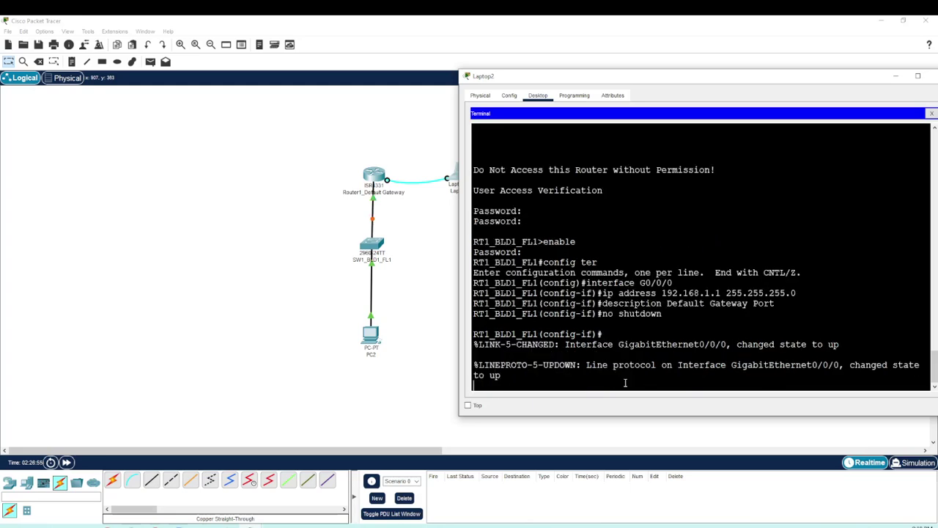
{"action": "left_click_drag", "start_coordinate": [501, 376], "coordinate": [467, 379]}
{"action": "left_click", "coordinate": [513, 378]}
{"action": "key", "text": "Return"}
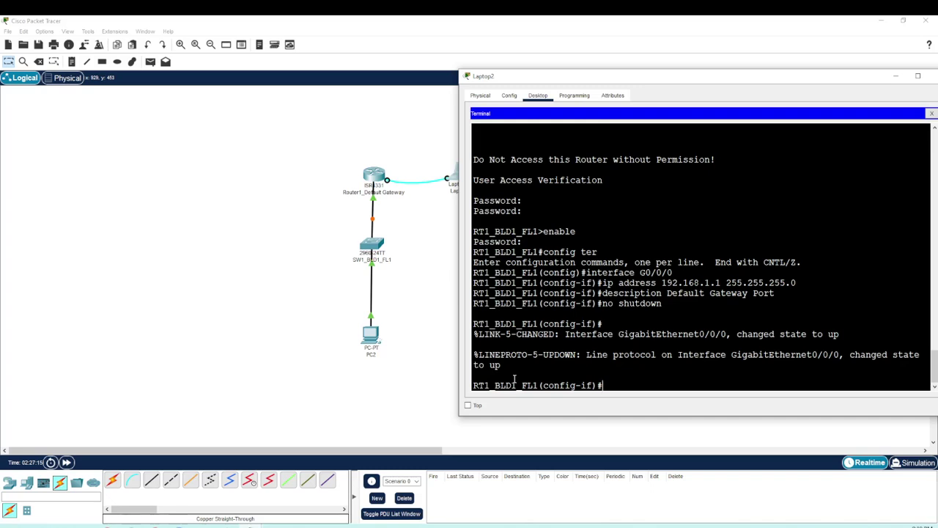
Step: Exit to privileged mode with exit and end, then run show run
{"action": "type", "text": "exit"}
{"action": "key", "text": "Return"}
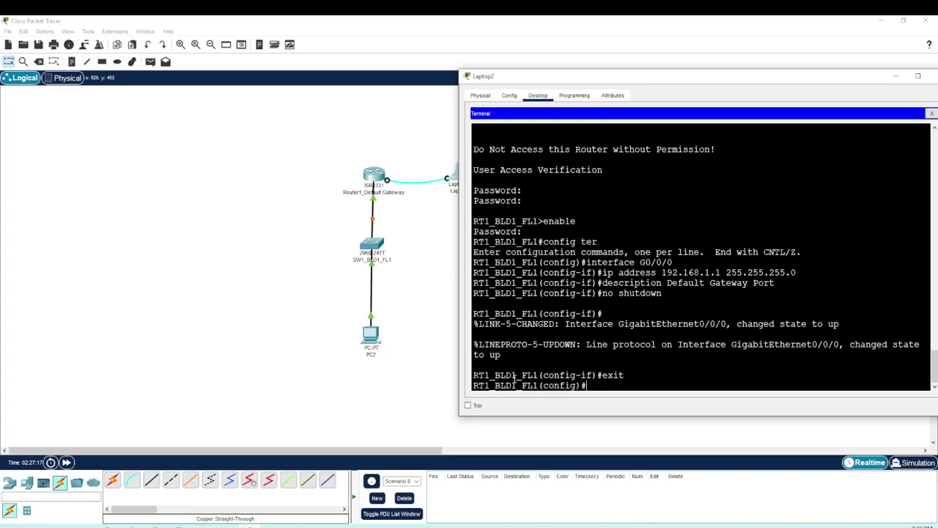
{"action": "type", "text": "end"}
{"action": "key", "text": "Return"}
{"action": "key", "text": "Return"}
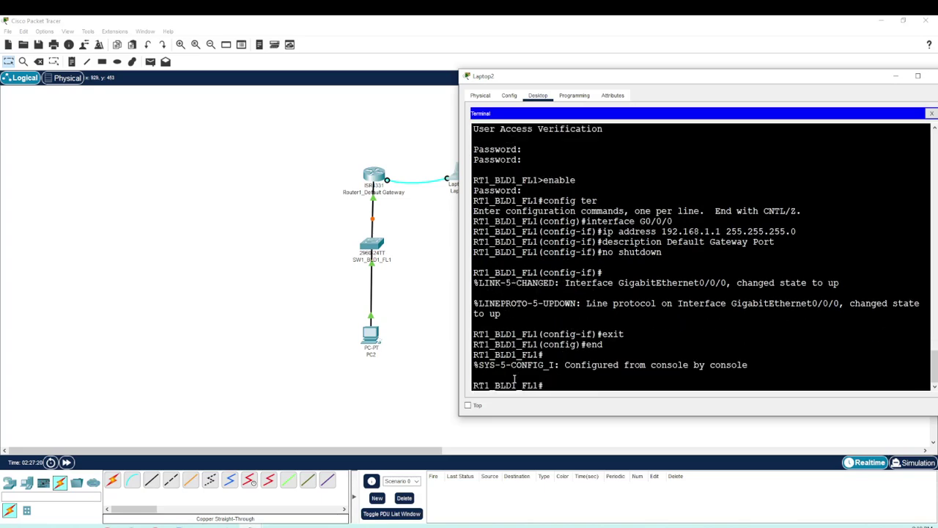
{"action": "type", "text": "show run"}
{"action": "key", "text": "Return"}
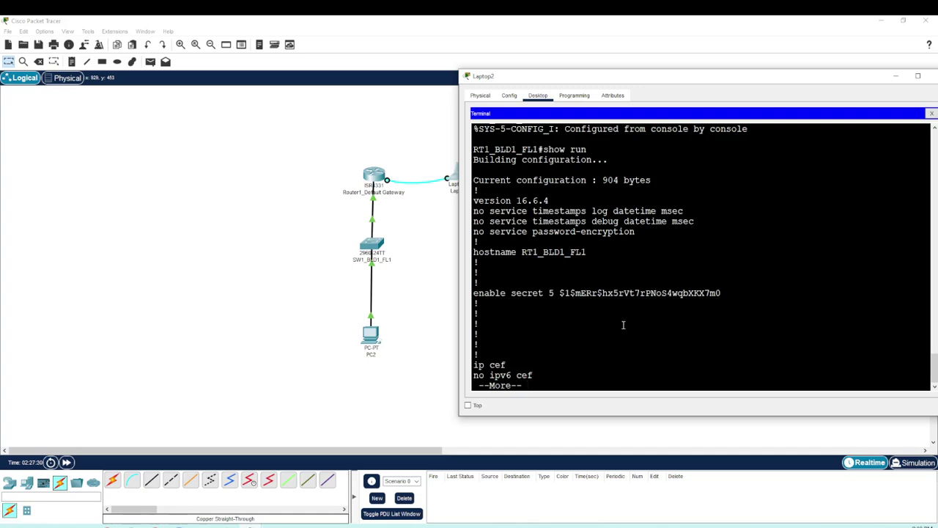
Step: Page through the config and verify G0/0/0's description and IP address 192.168.1.1 255.255.255.0
{"action": "key", "text": "space"}
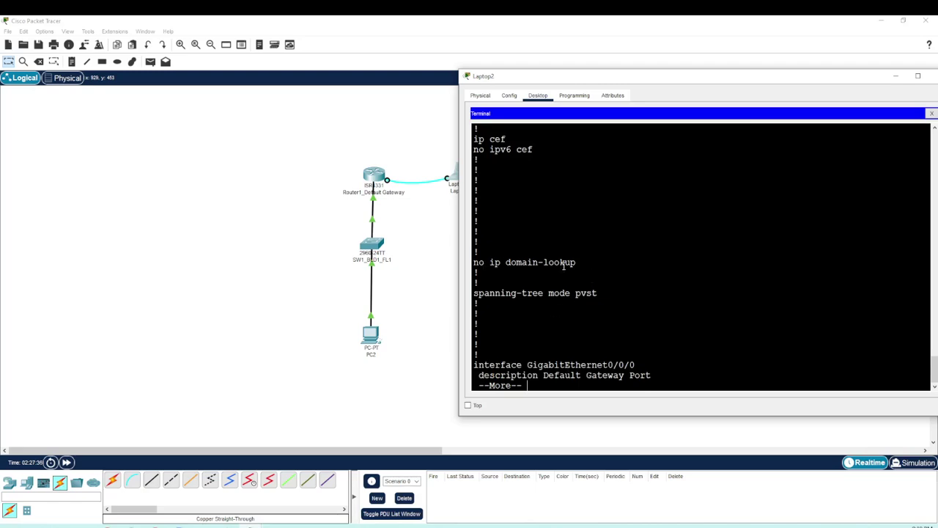
{"action": "key", "text": "space"}
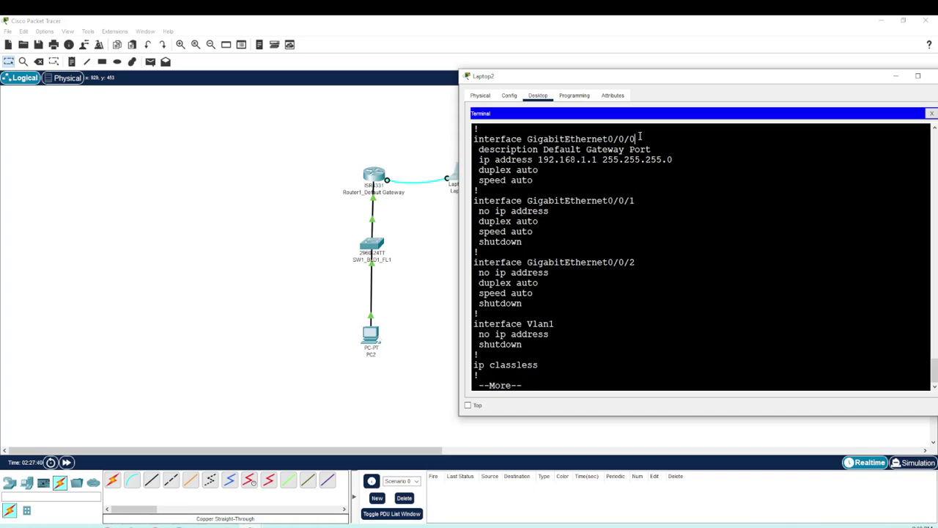
{"action": "left_click_drag", "start_coordinate": [637, 138], "coordinate": [608, 139]}
{"action": "left_click_drag", "start_coordinate": [538, 151], "coordinate": [654, 154]}
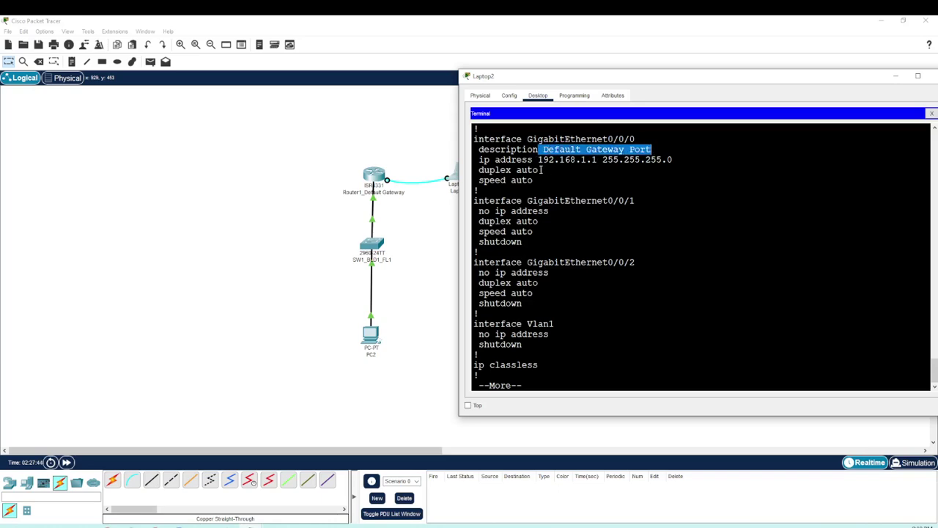
{"action": "left_click_drag", "start_coordinate": [539, 161], "coordinate": [662, 160]}
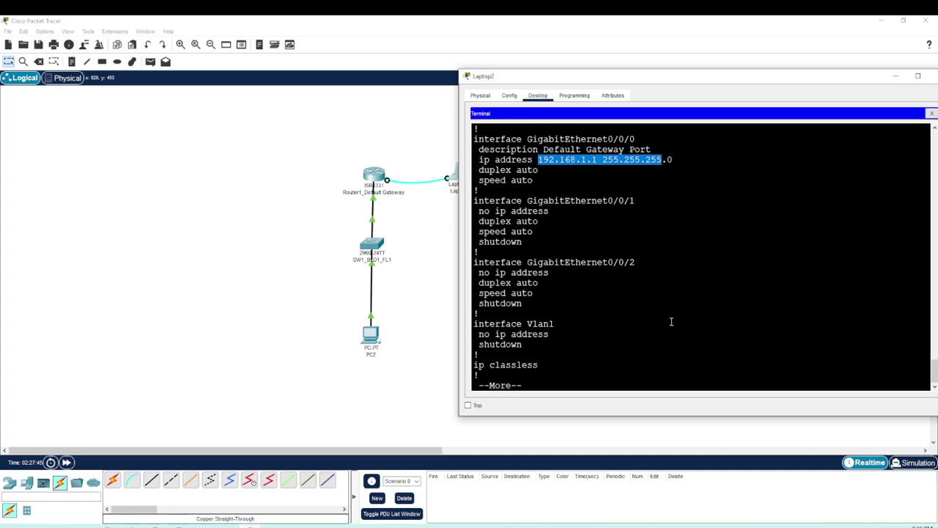
Step: Review the banner and console/vty line settings, noting passwords shown in plain text, to the end
{"action": "key", "text": "space"}
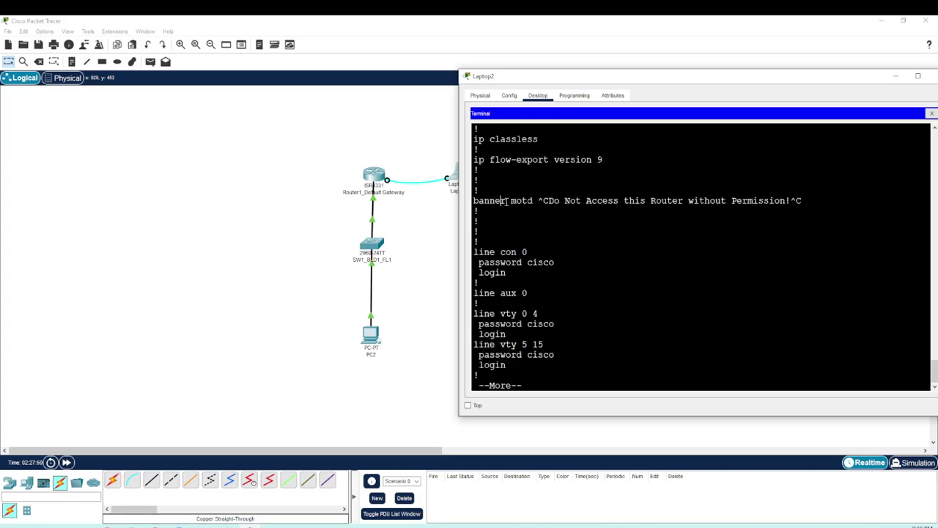
{"action": "left_click_drag", "start_coordinate": [504, 200], "coordinate": [803, 202]}
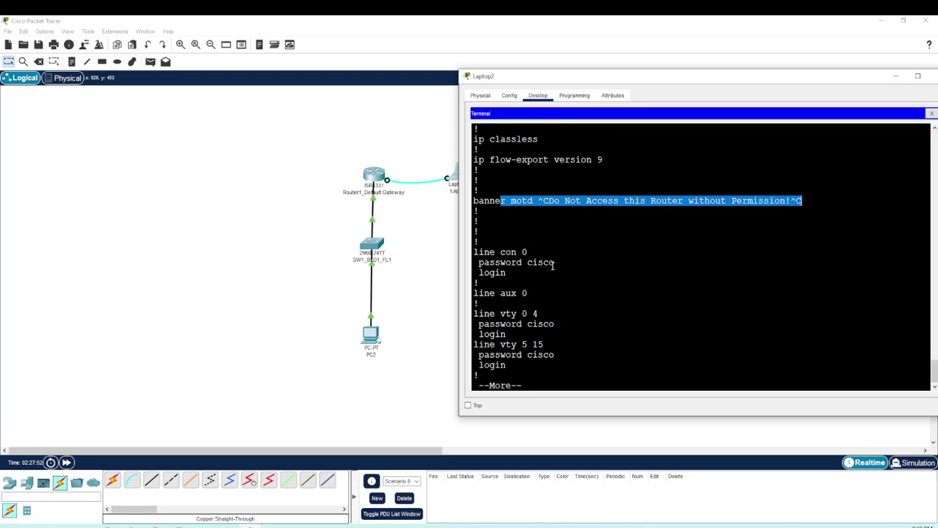
{"action": "left_click_drag", "start_coordinate": [478, 252], "coordinate": [574, 362]}
{"action": "left_click", "coordinate": [587, 354]}
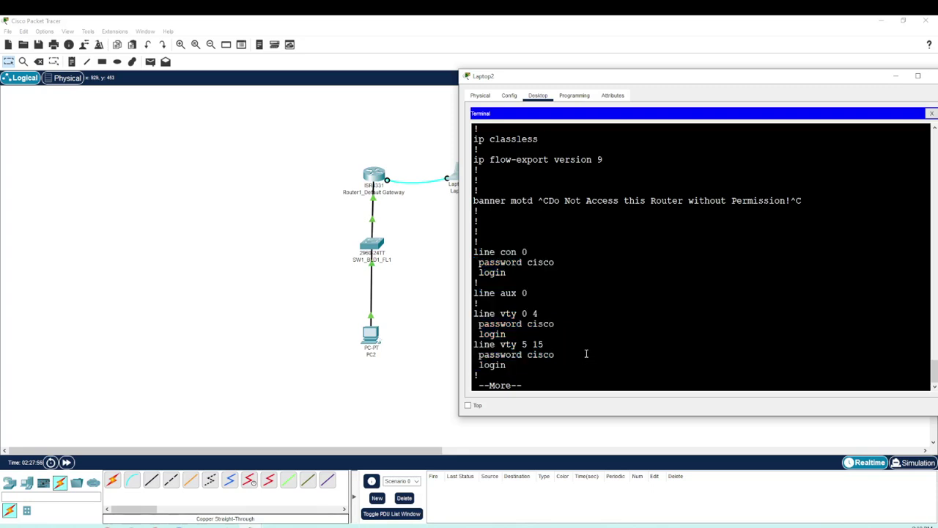
{"action": "left_click_drag", "start_coordinate": [527, 265], "coordinate": [572, 266]}
{"action": "left_click", "coordinate": [577, 380]}
{"action": "key", "text": "space"}
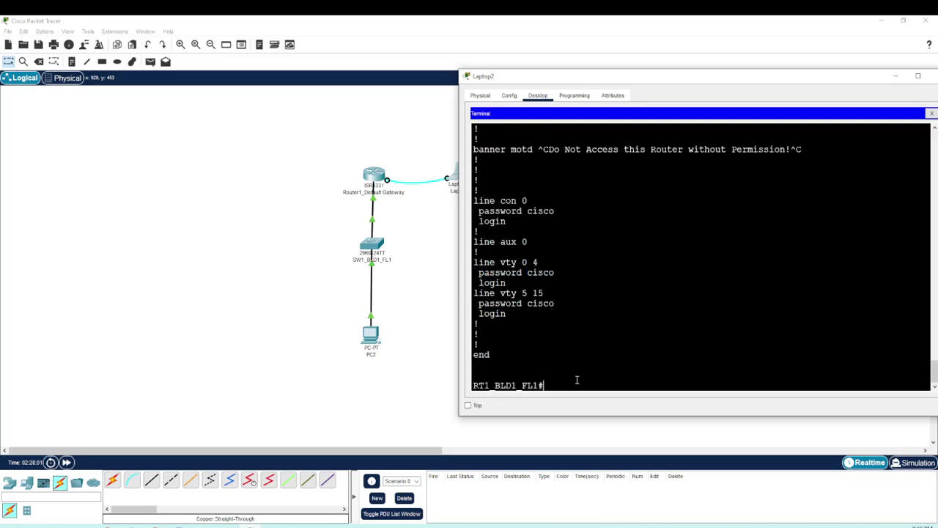
Step: Turn on service password-encryption in global configuration, then return to privileged mode with end
{"action": "type", "text": "config t"}
{"action": "key", "text": "Return"}
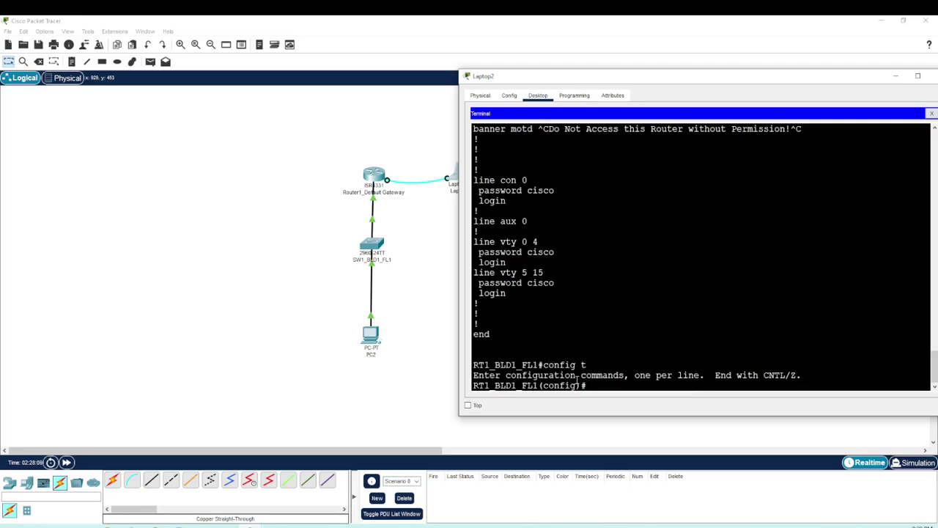
{"action": "type", "text": "service password-"}
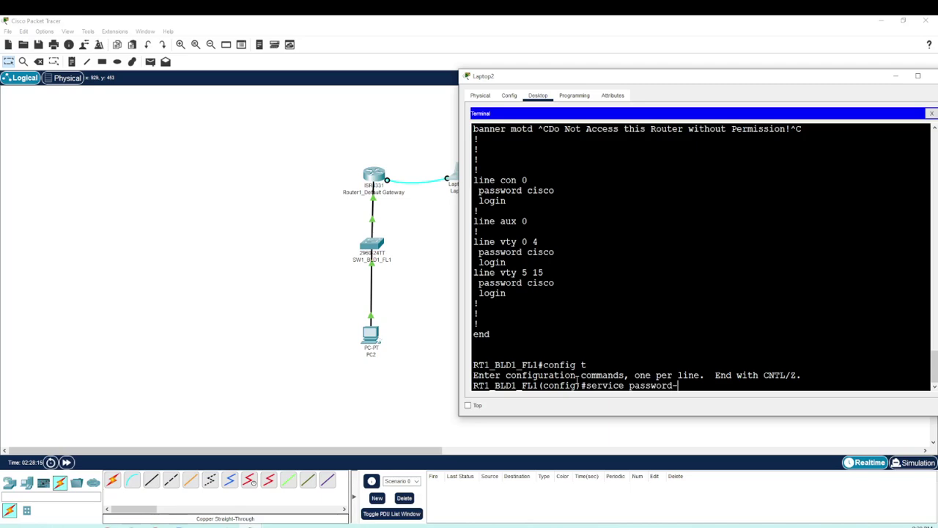
{"action": "type", "text": "ency"}
{"action": "key", "text": "BackSpace"}
{"action": "key", "text": "Tab"}
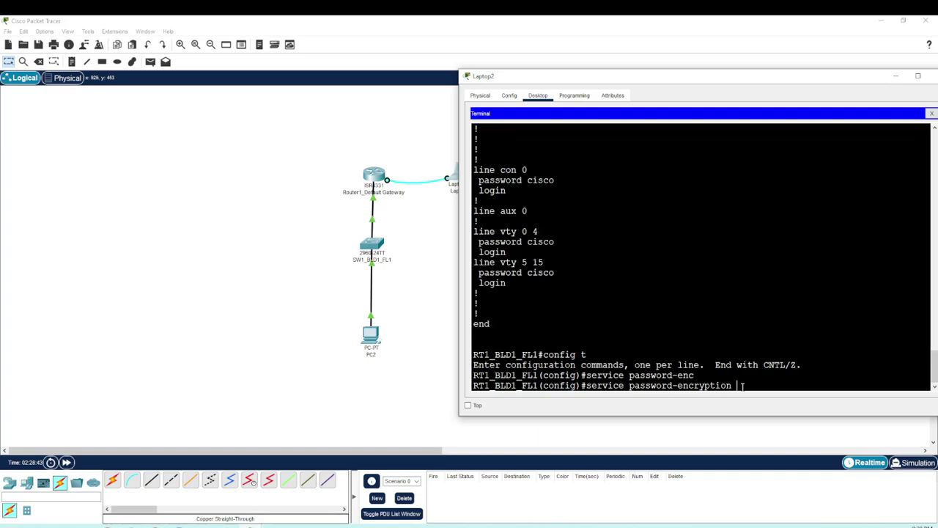
{"action": "key", "text": "Return"}
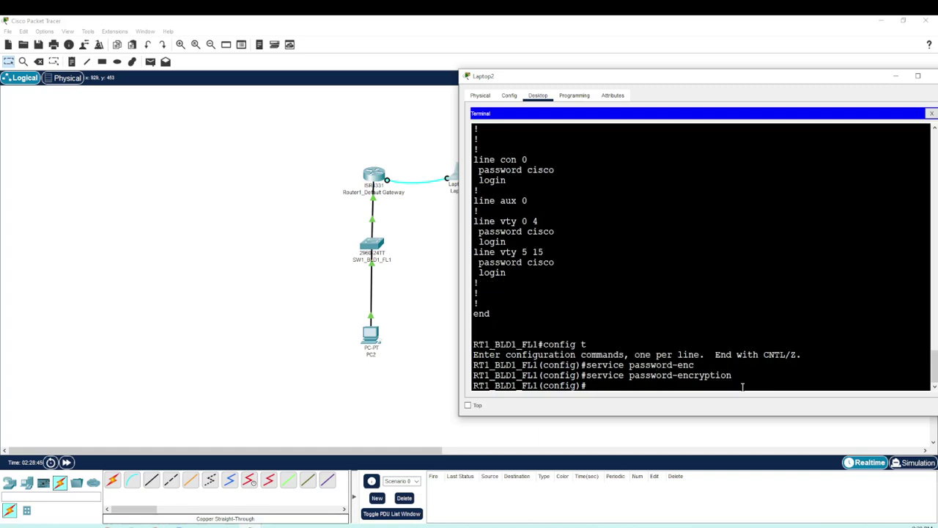
{"action": "type", "text": "end"}
{"action": "key", "text": "Return"}
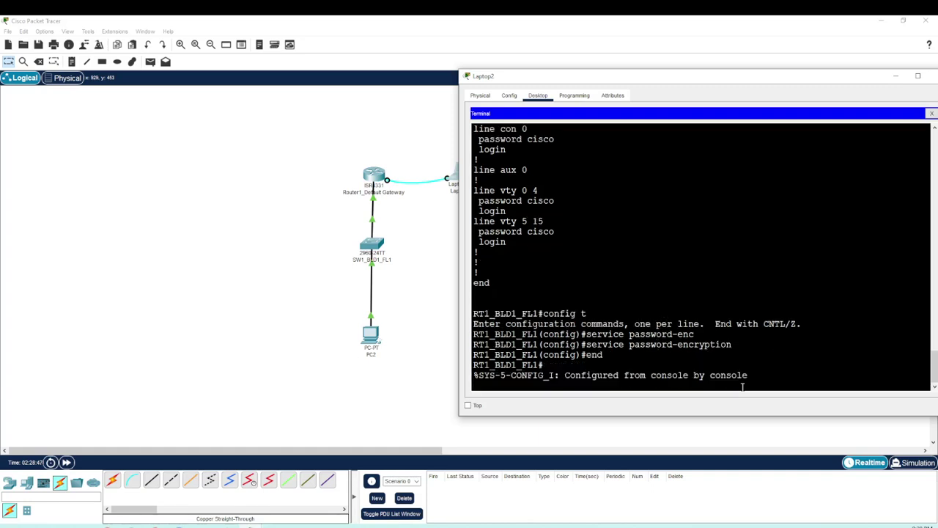
{"action": "key", "text": "Return"}
Step: Run sh ru and confirm the console password now appears as a type 7 encrypted string
{"action": "type", "text": "sh run"}
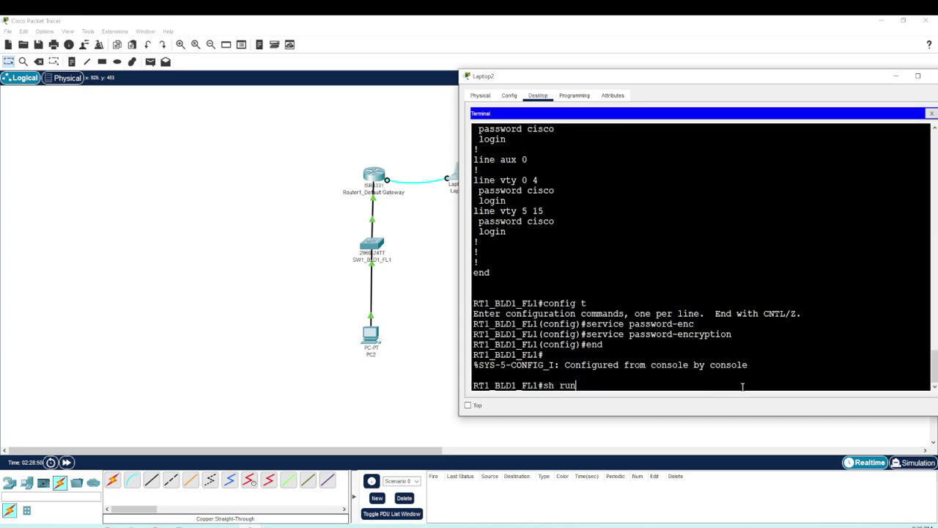
{"action": "key", "text": "Return"}
{"action": "key", "text": "space"}
{"action": "key", "text": "space"}
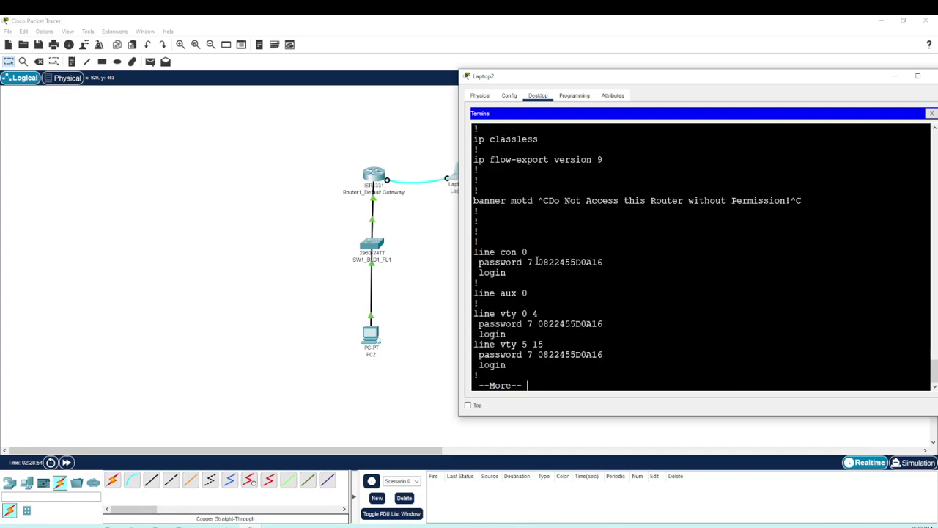
{"action": "left_click_drag", "start_coordinate": [539, 262], "coordinate": [627, 266]}
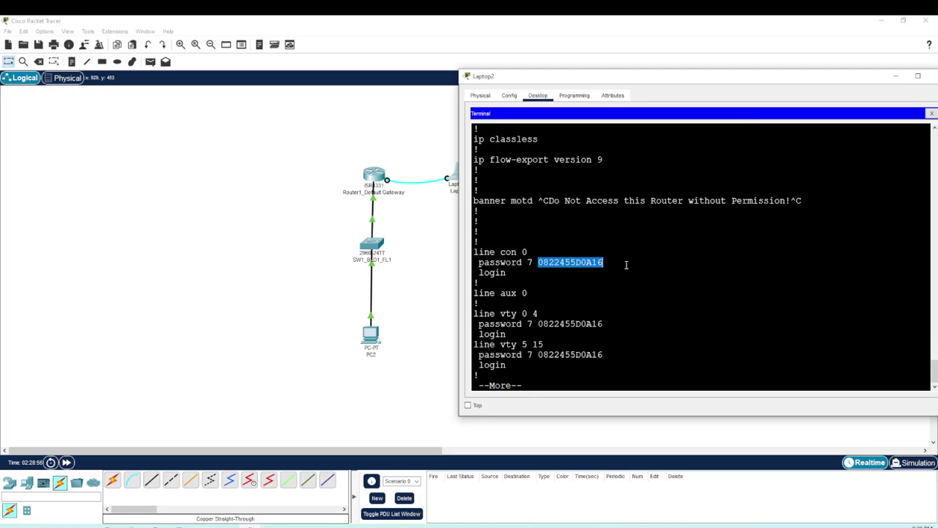
{"action": "key", "text": "space"}
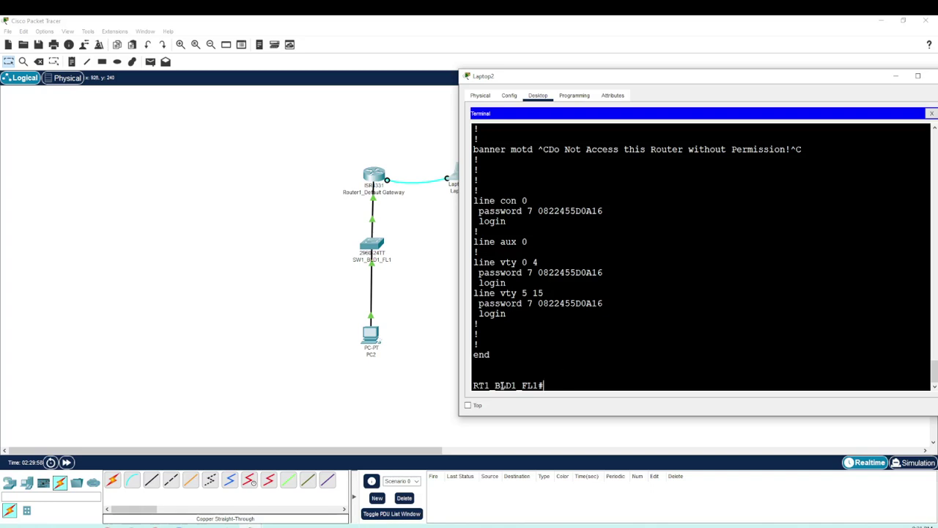
Step: Save the running configuration to startup-config with copy run start, keeping the default file name
{"action": "left_click_drag", "start_coordinate": [533, 385], "coordinate": [554, 385]}
{"action": "left_click", "coordinate": [577, 385]}
{"action": "type", "text": "copy run start"}
{"action": "key", "text": "Return"}
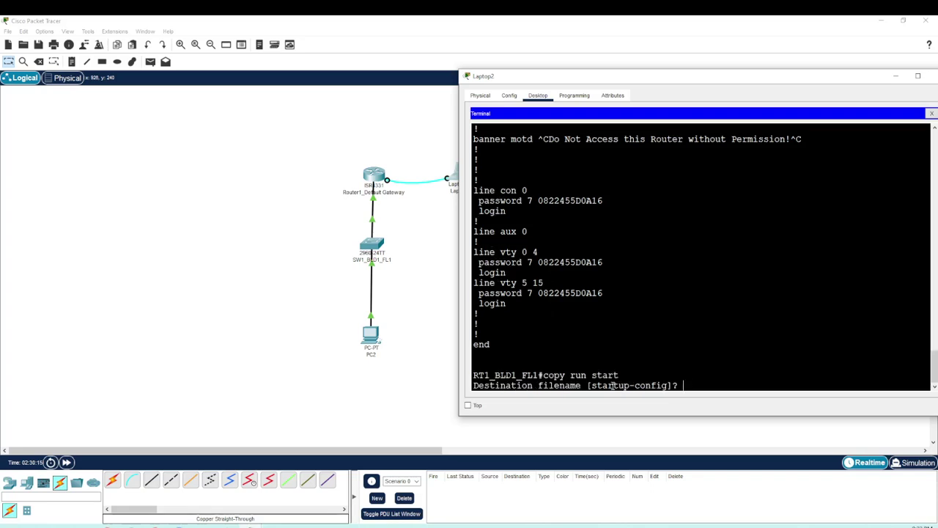
{"action": "key", "text": "Return"}
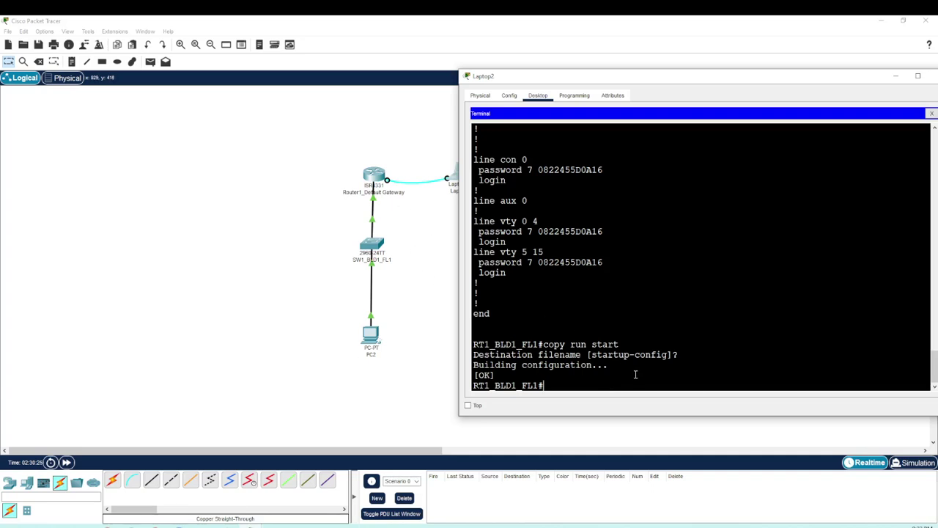
Step: Log out, log back in with the console password, and type ping 192.168.1.15
{"action": "type", "text": "xit"}
{"action": "key", "text": "Return"}
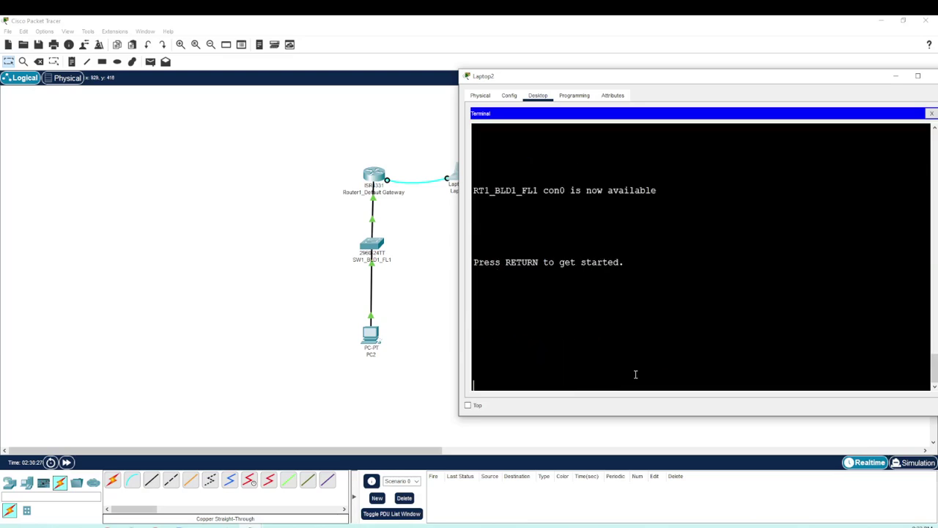
{"action": "key", "text": "Return"}
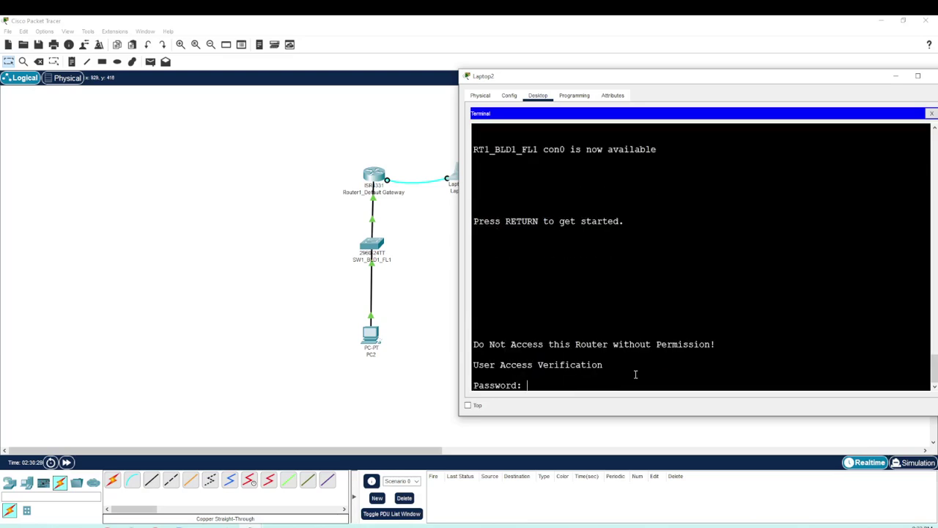
{"action": "key", "text": "Return"}
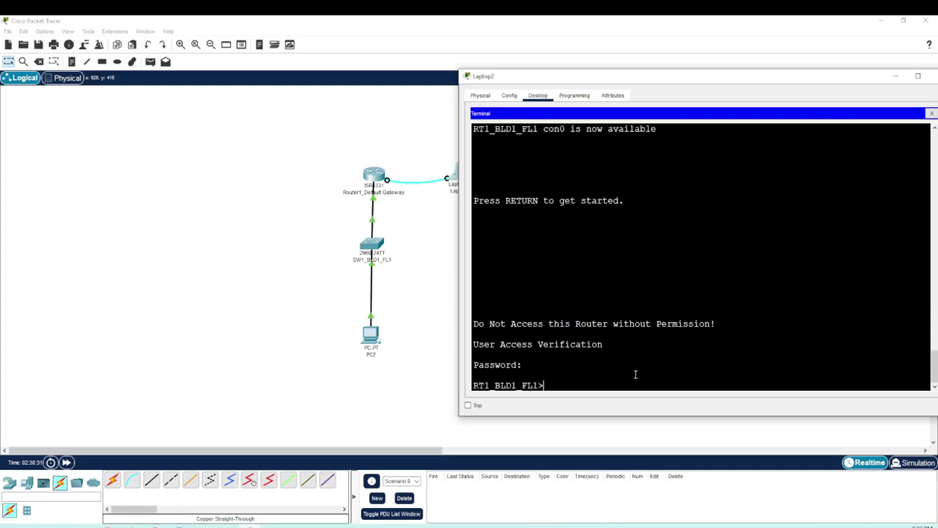
{"action": "type", "text": "ping 192.168.1.15"}
Step: Ping 192.168.1.15 and note the 80 percent (4/5) success rate
{"action": "key", "text": "Return"}
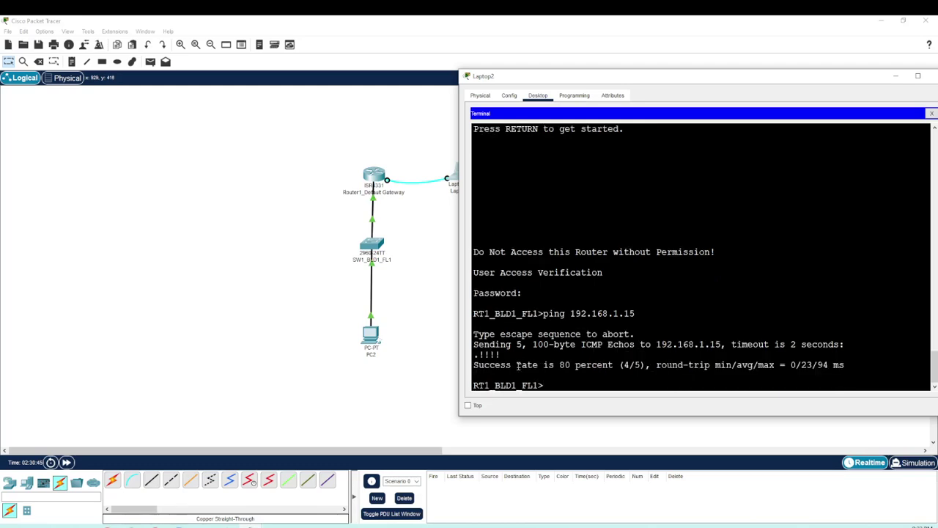
{"action": "left_click_drag", "start_coordinate": [548, 364], "coordinate": [647, 362]}
{"action": "left_click", "coordinate": [619, 381]}
Step: Repeat the ping for a 100 percent (5/5) result and compare it with the first run
{"action": "key", "text": "Up"}
{"action": "key", "text": "Return"}
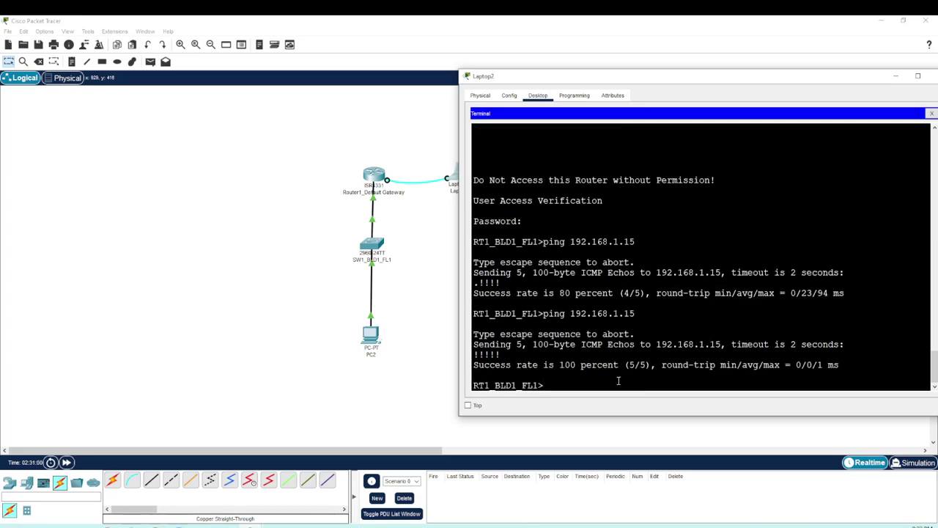
{"action": "left_click_drag", "start_coordinate": [561, 364], "coordinate": [652, 367]}
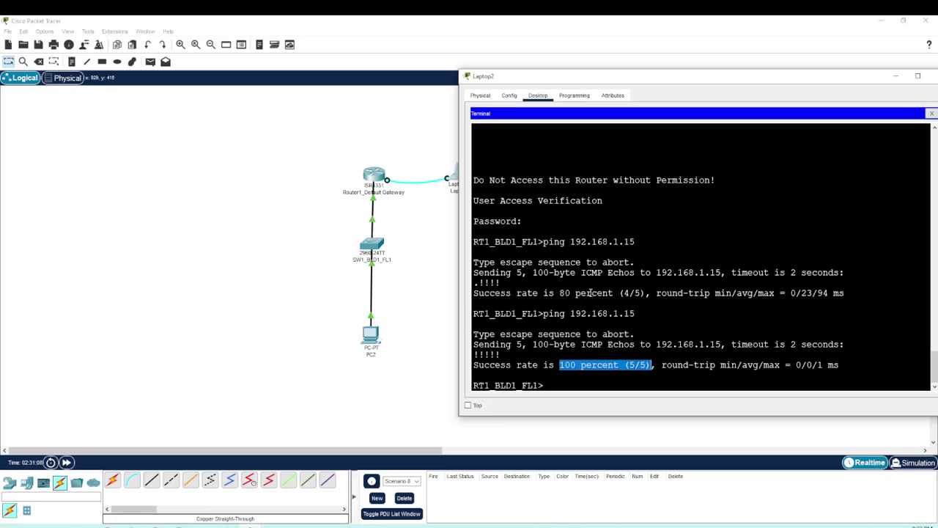
{"action": "left_click_drag", "start_coordinate": [543, 293], "coordinate": [648, 292]}
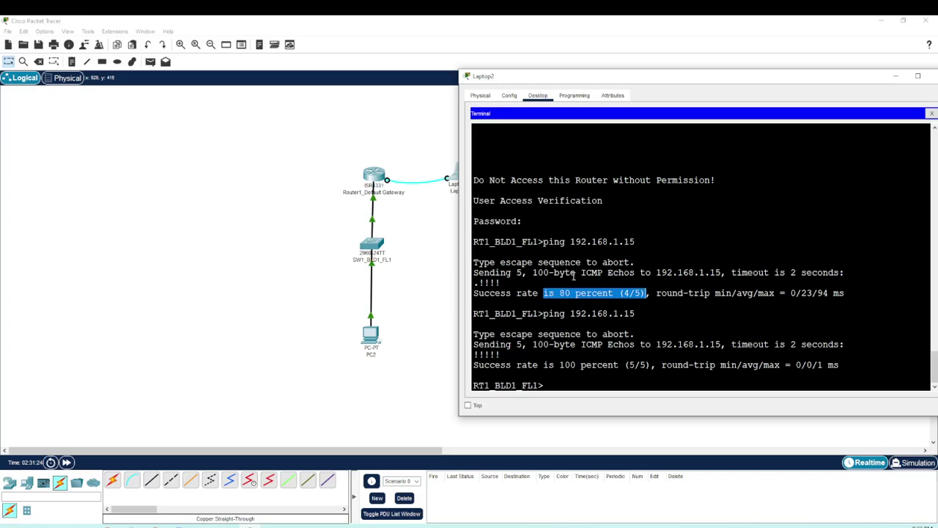
{"action": "left_click_drag", "start_coordinate": [518, 262], "coordinate": [681, 301]}
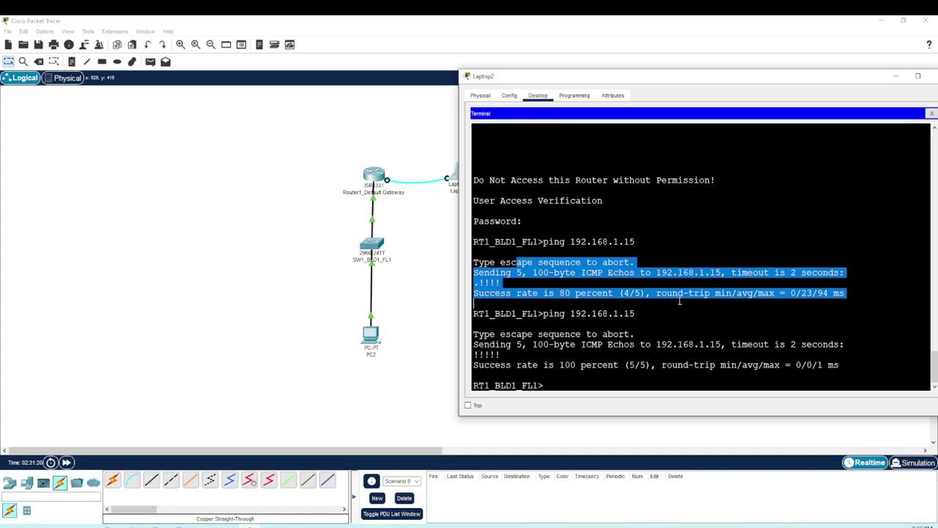
{"action": "left_click", "coordinate": [692, 238]}
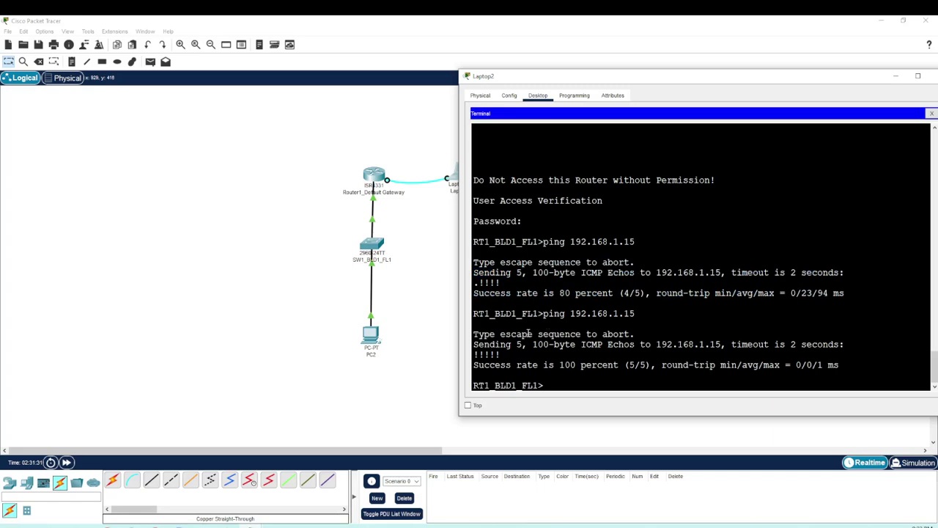